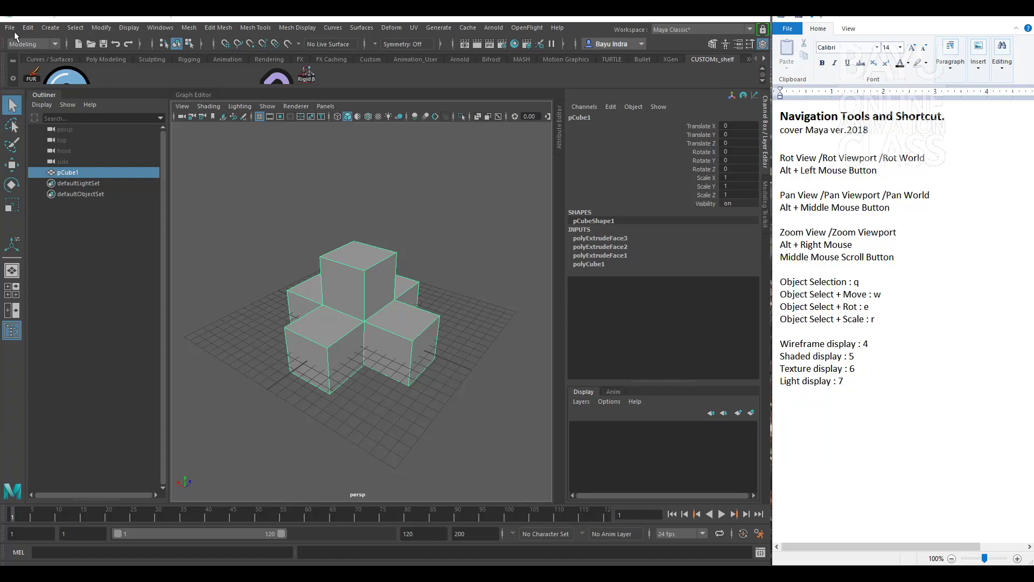
Step: Look through the Modeling menu set's mesh-editing, mesh-display and curve commands
left_click(33, 28)
left_click(329, 27)
left_click(388, 28)
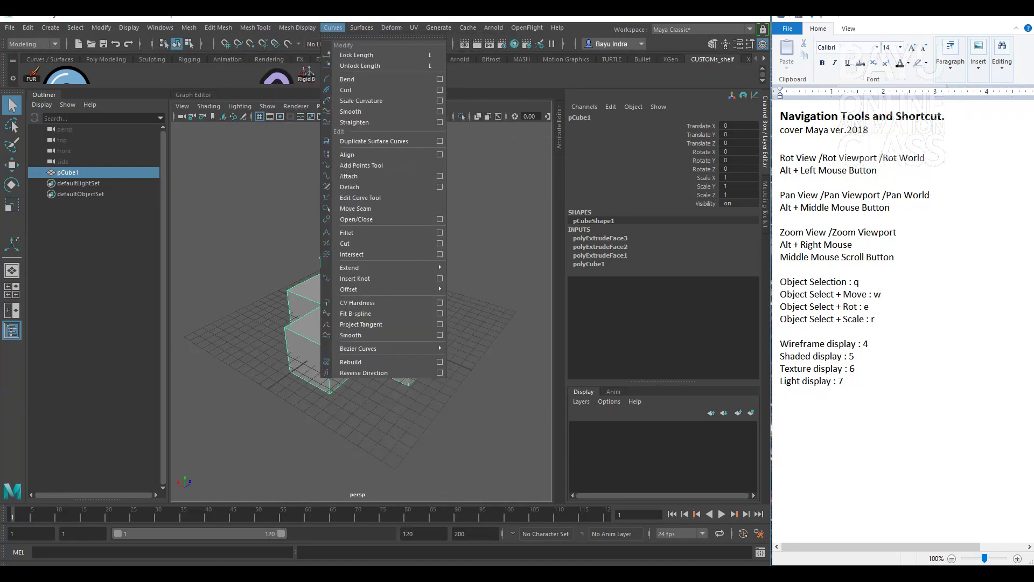
left_click(333, 27)
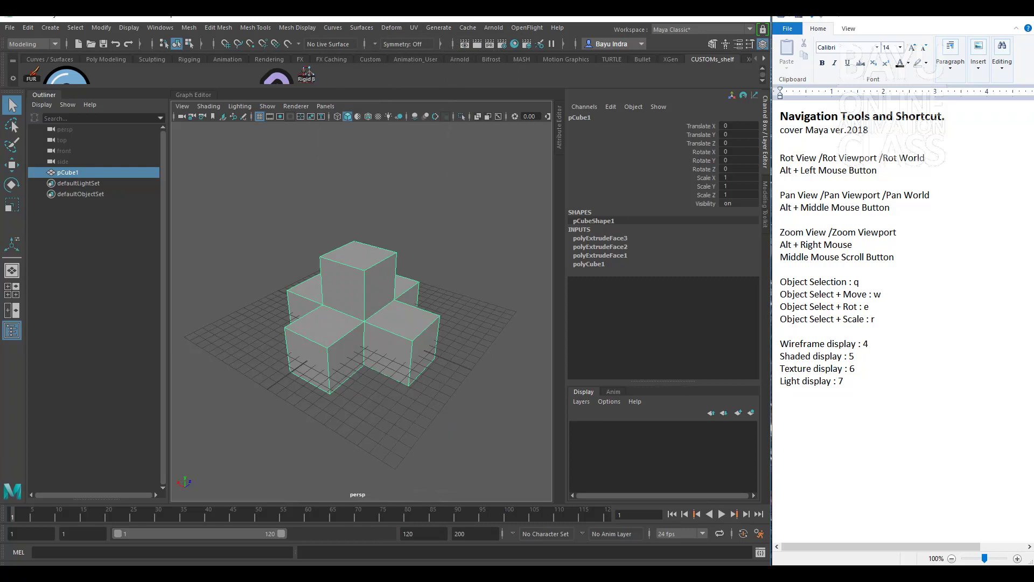
left_click(55, 45)
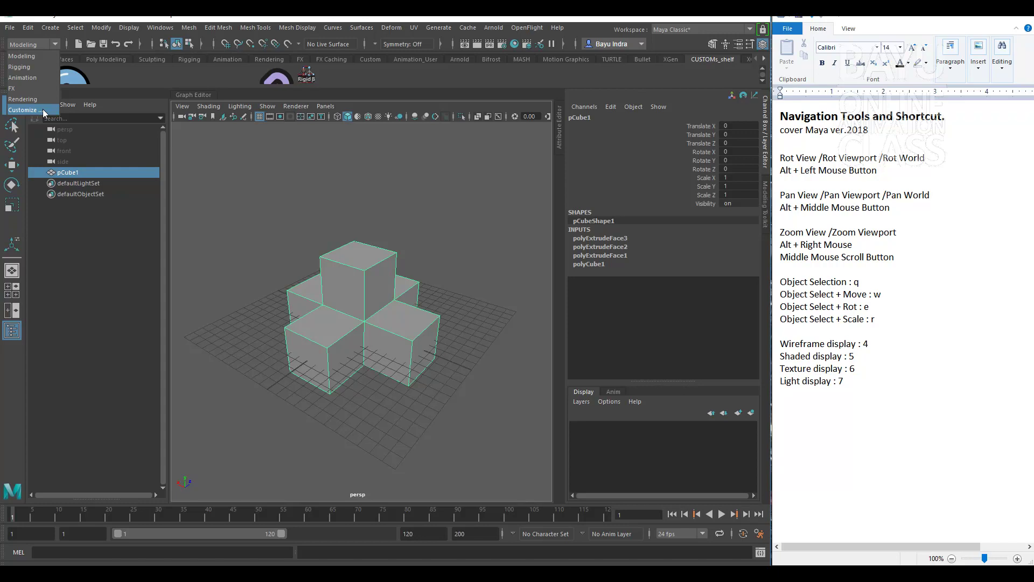
left_click(75, 21)
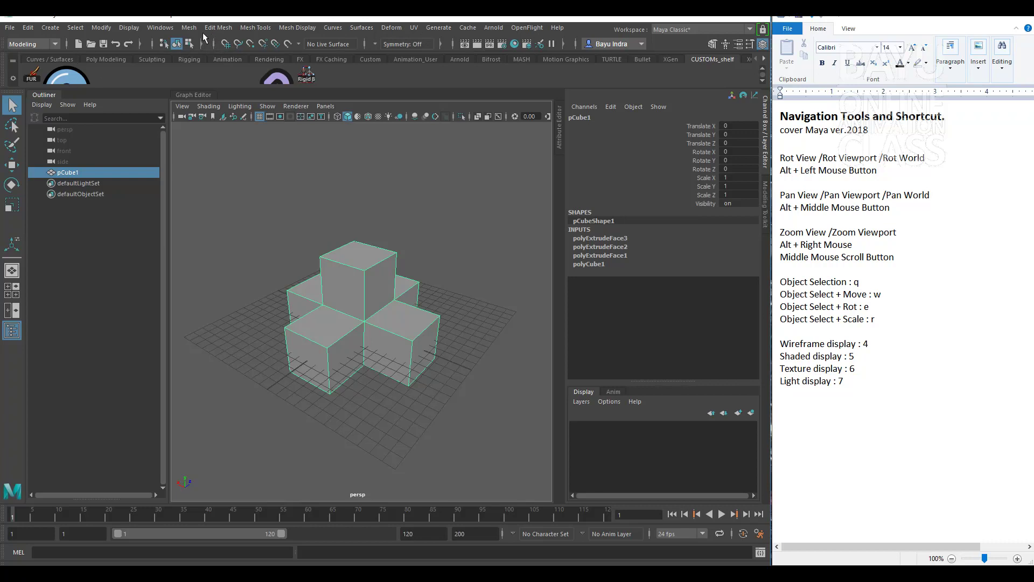
left_click(56, 44)
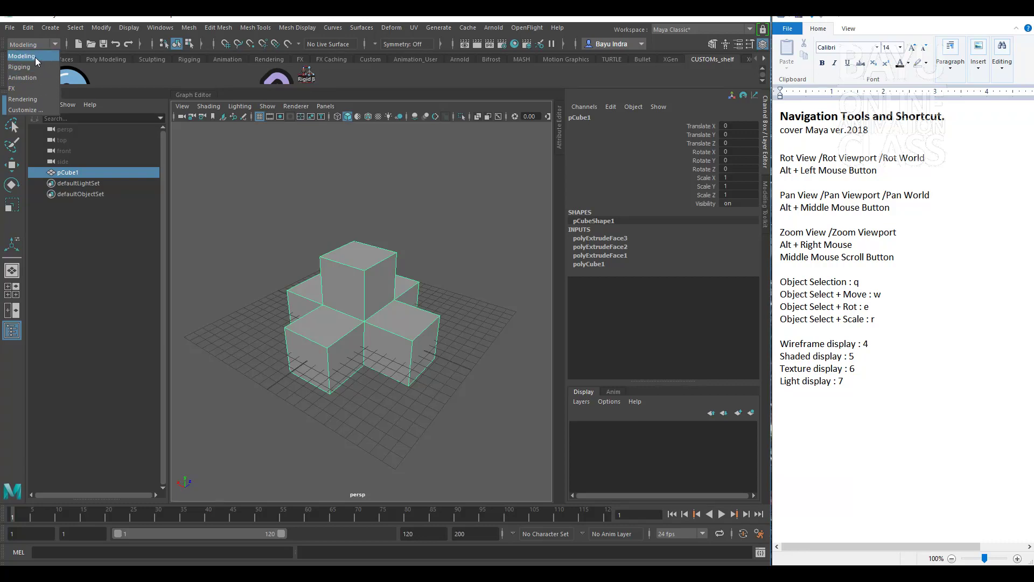
left_click(35, 56)
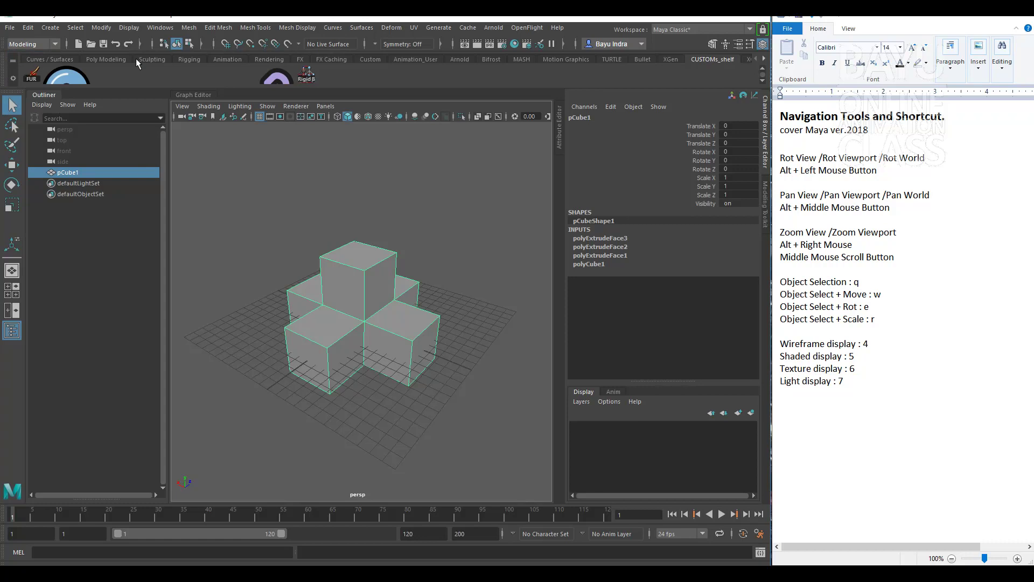
left_click(161, 28)
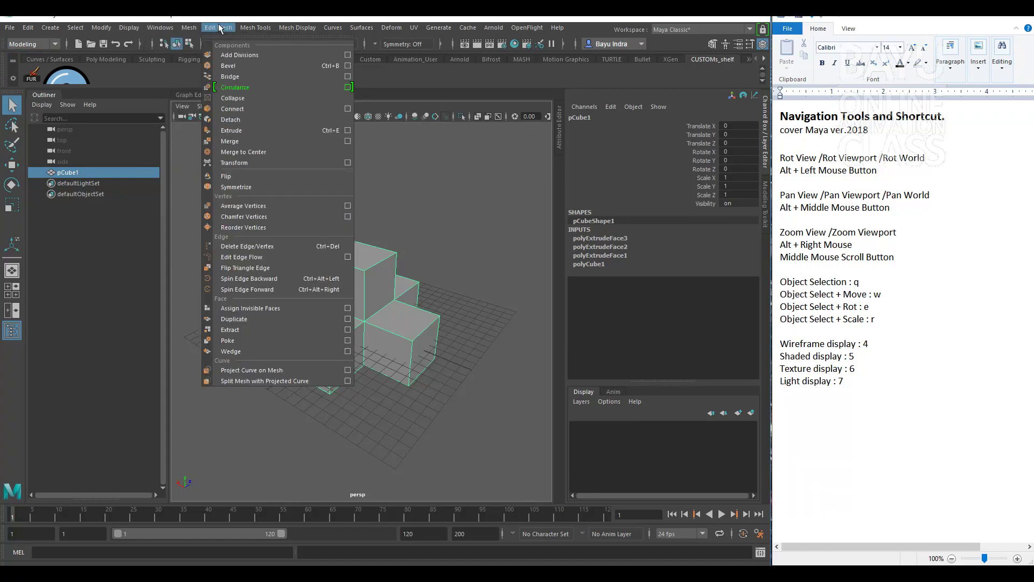
mouse_move(251, 29)
mouse_move(297, 30)
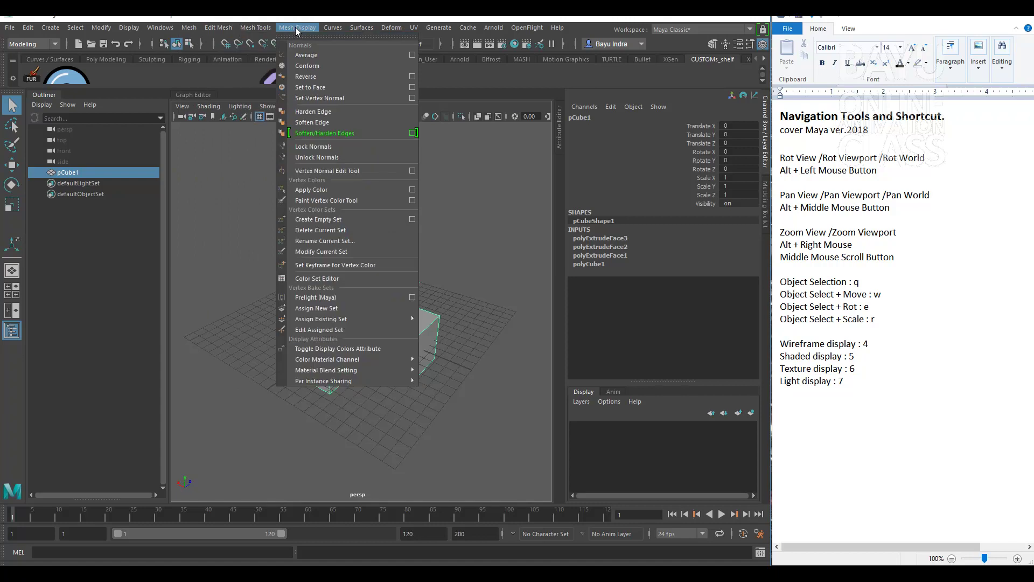
left_click(303, 29)
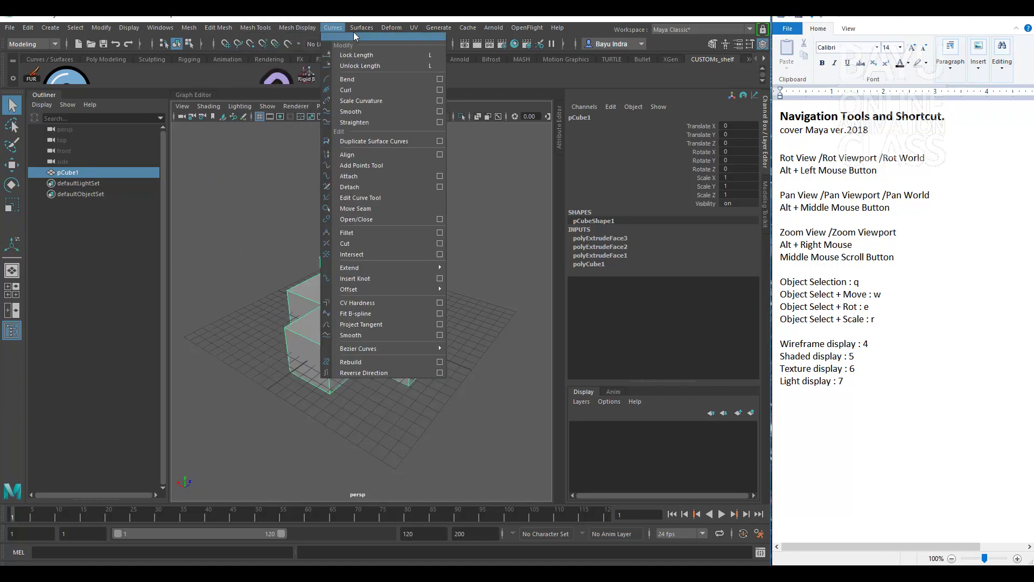
left_click(28, 28)
Step: Switch to the Rigging menu set and look through its constraint commands
left_click(14, 45)
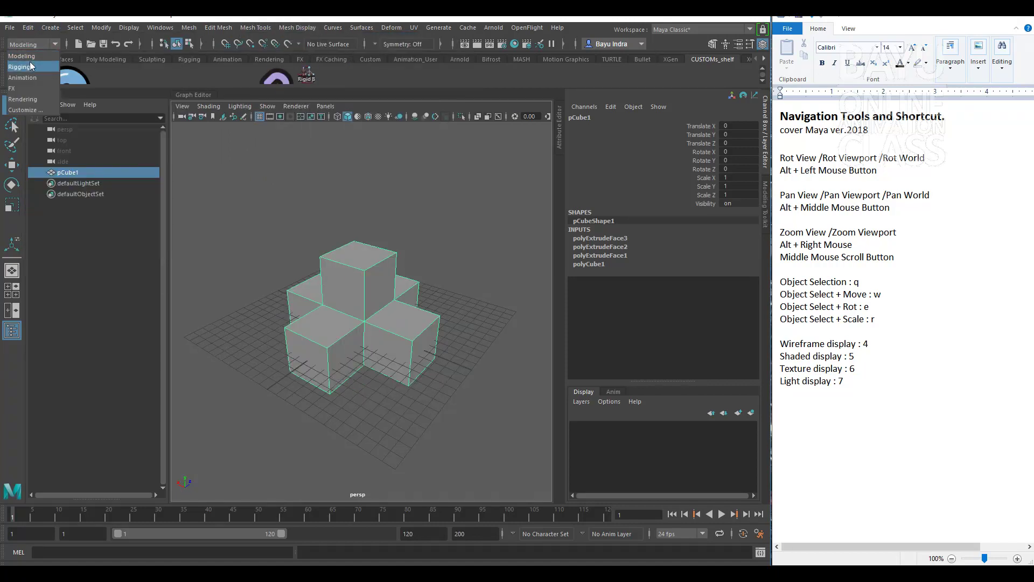
left_click(27, 66)
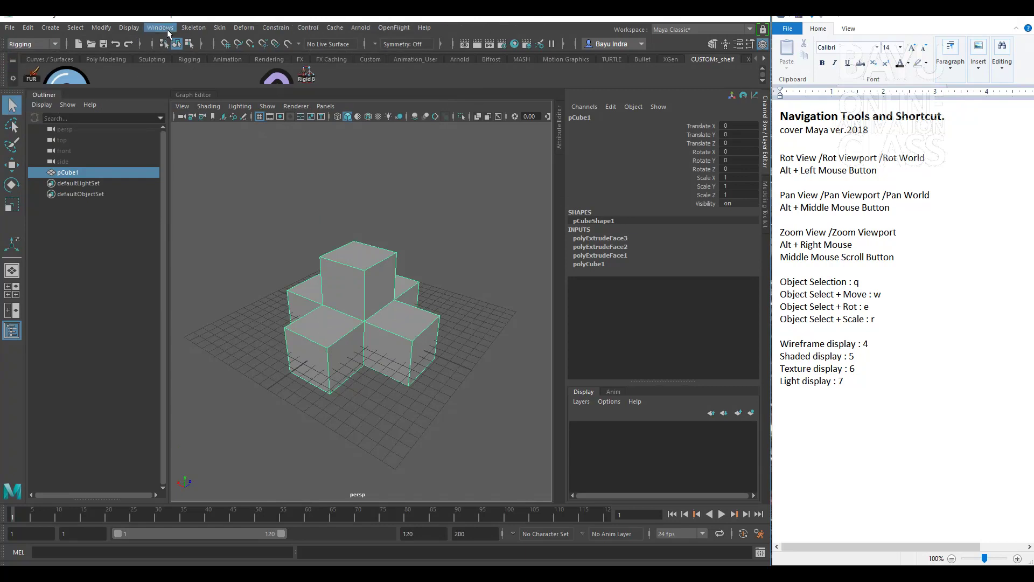
left_click(167, 29)
left_click(272, 30)
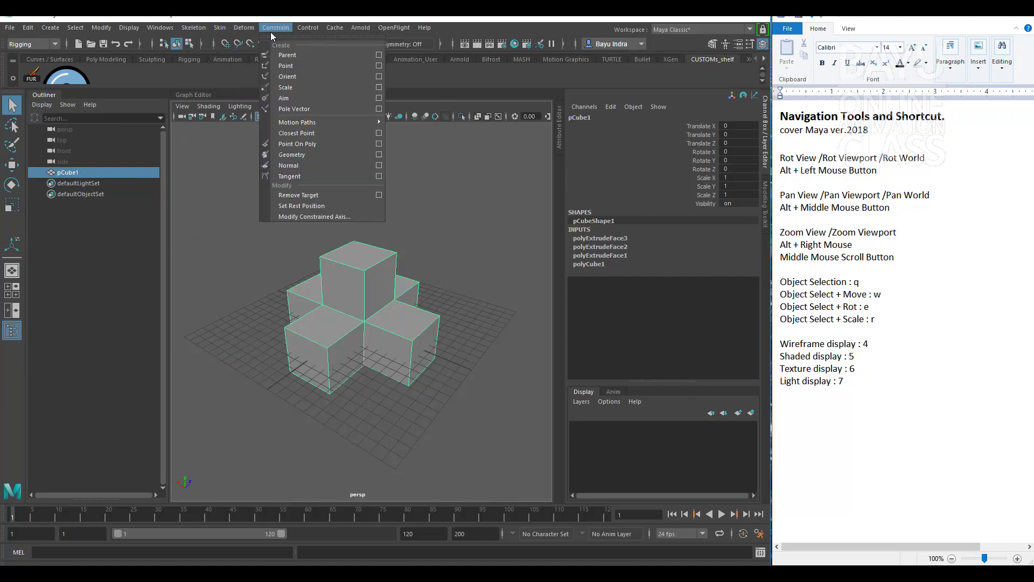
Step: Look through the Animation menu set's playback and deformation commands, and return to the Modeling menu set
left_click(54, 46)
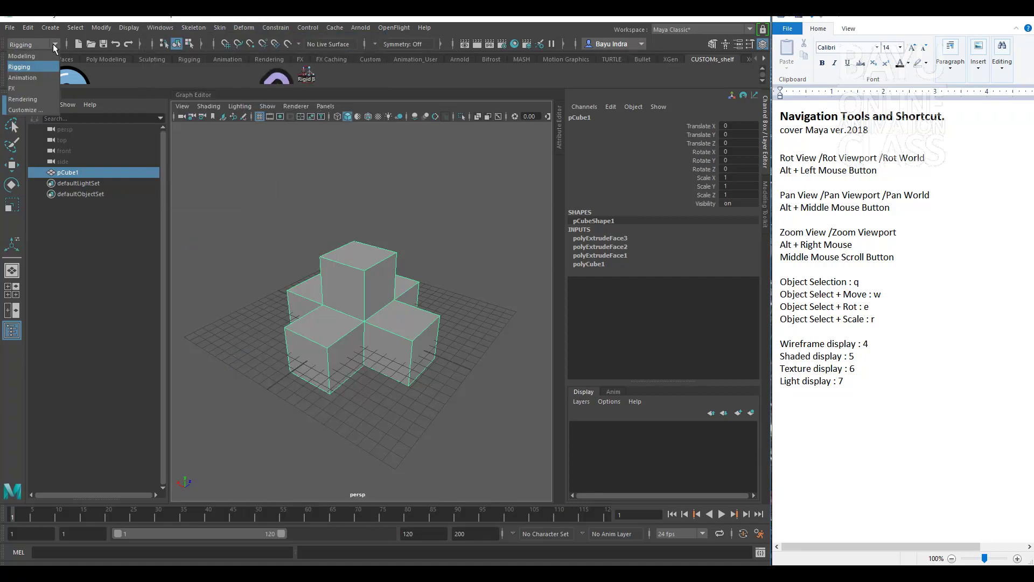
left_click(40, 76)
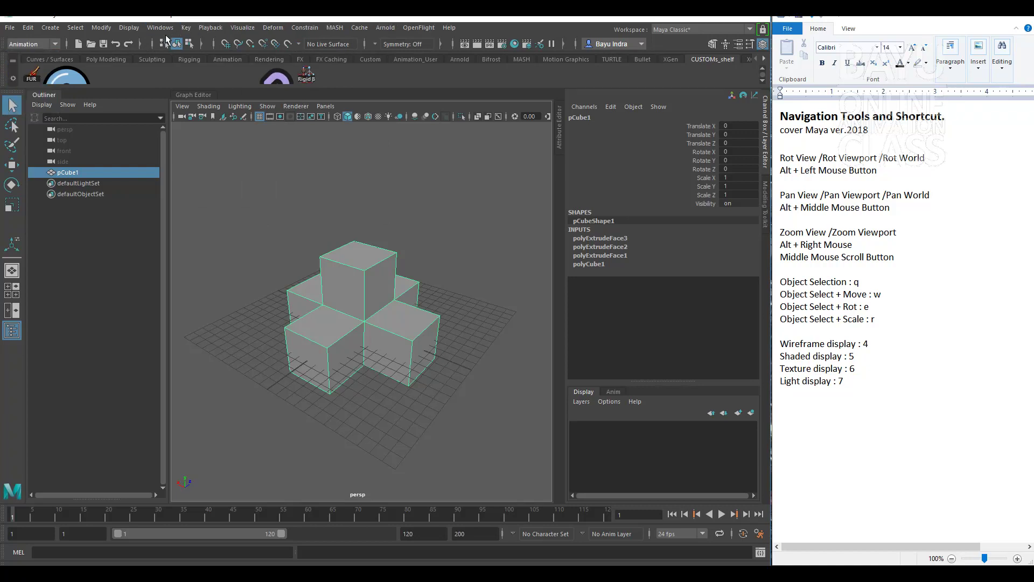
left_click(186, 28)
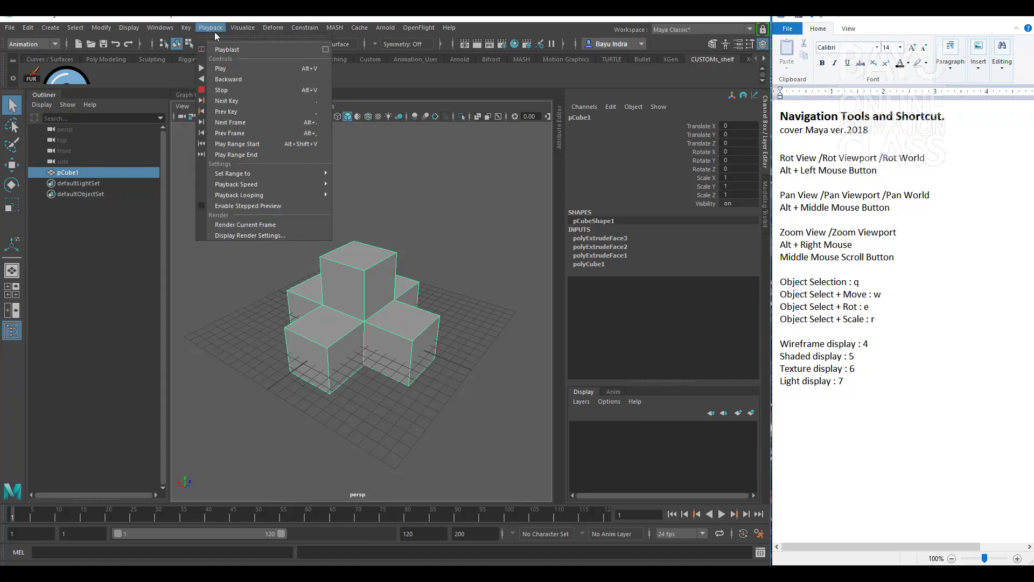
mouse_move(263, 29)
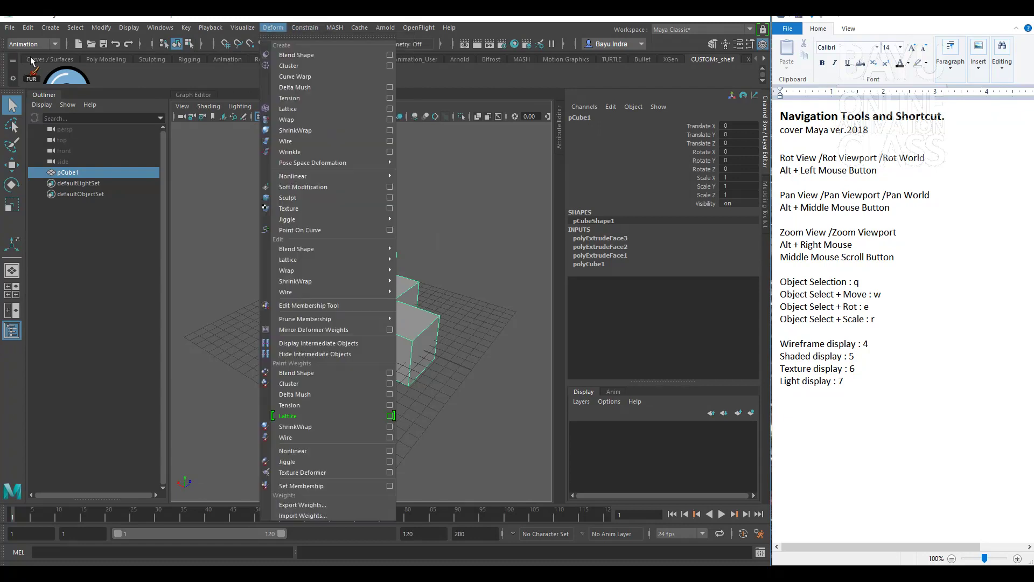
left_click(30, 46)
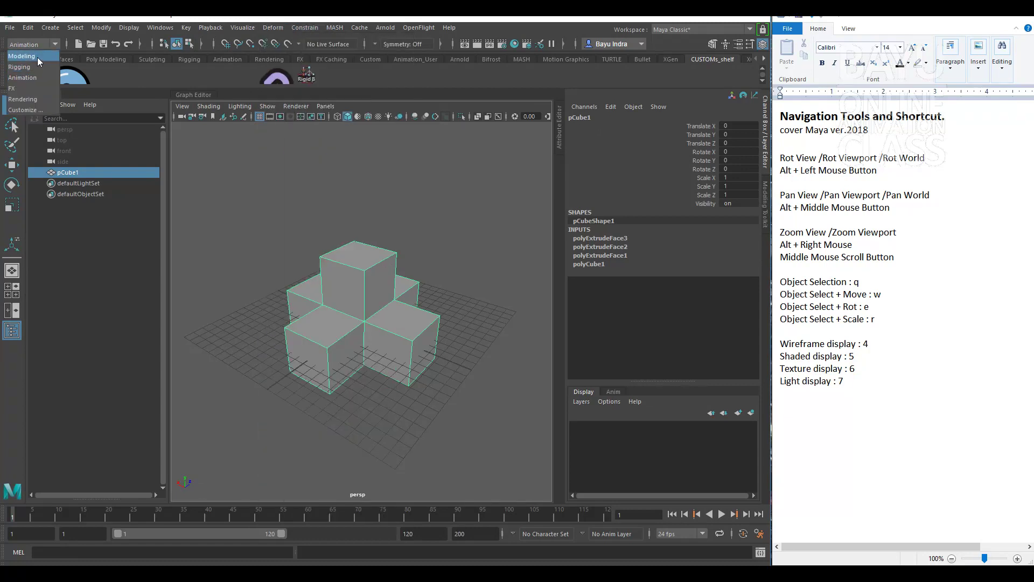
left_click(37, 57)
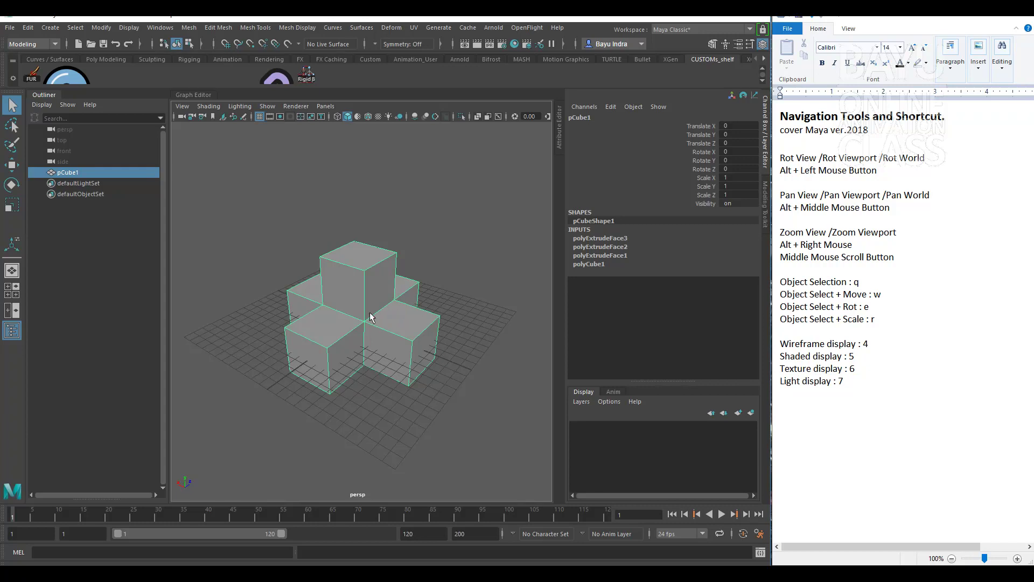
Step: Deselect the pCube1 model and collapse the Channel Box and the Outliner to enlarge the viewport
left_click(433, 260)
left_click(402, 332)
left_click(497, 218)
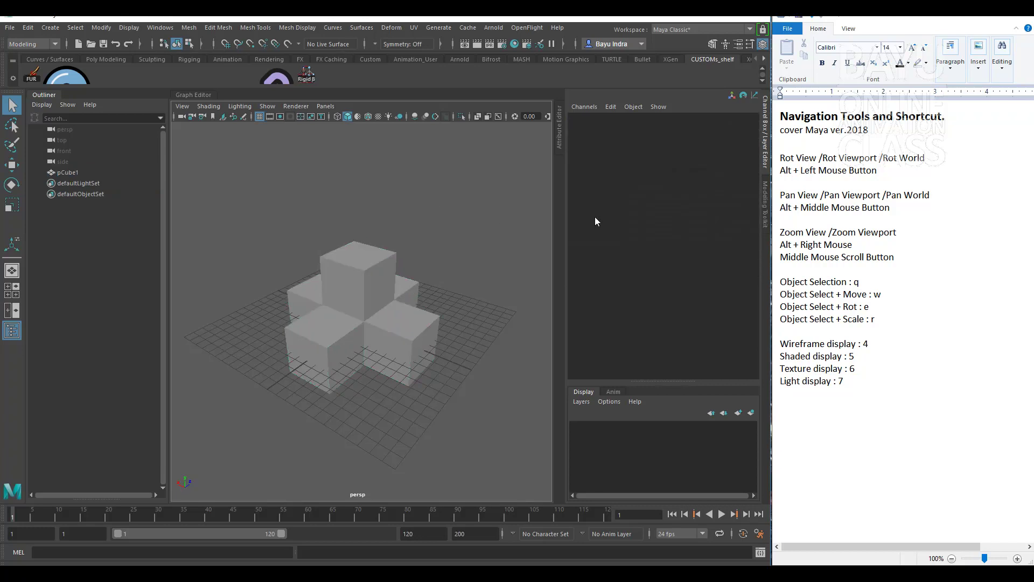
left_click(767, 161)
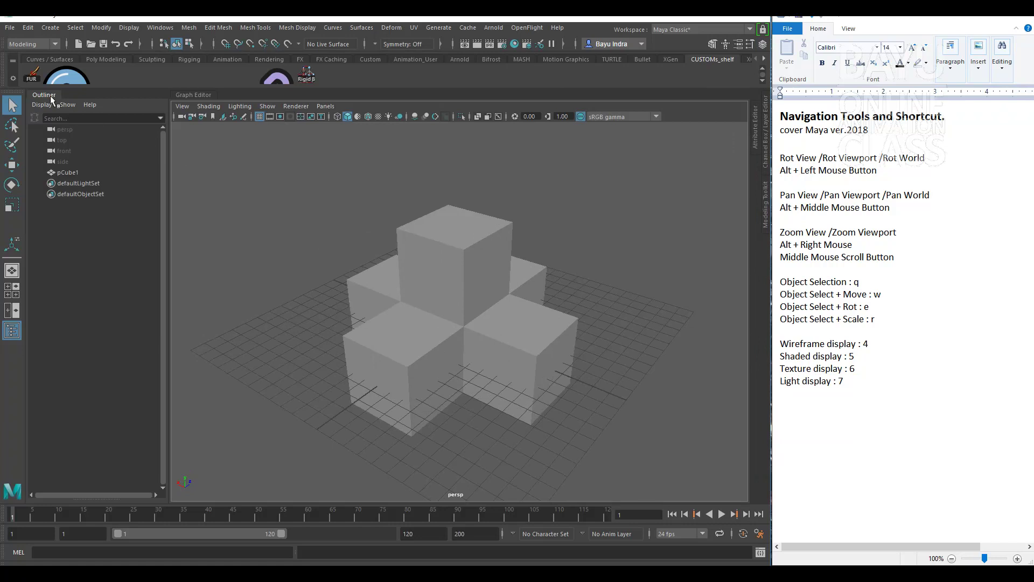
left_click(43, 94)
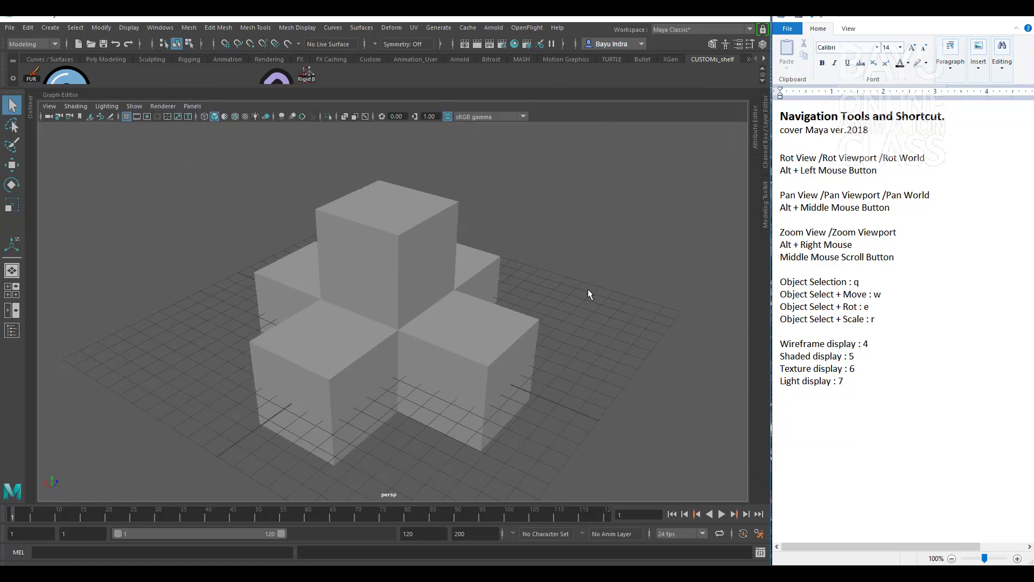
Step: Orbit and pan the perspective view around the deselected cube model
left_click_drag(531, 242, 447, 345)
left_click(591, 367)
left_click_drag(602, 260, 572, 264, "alt")
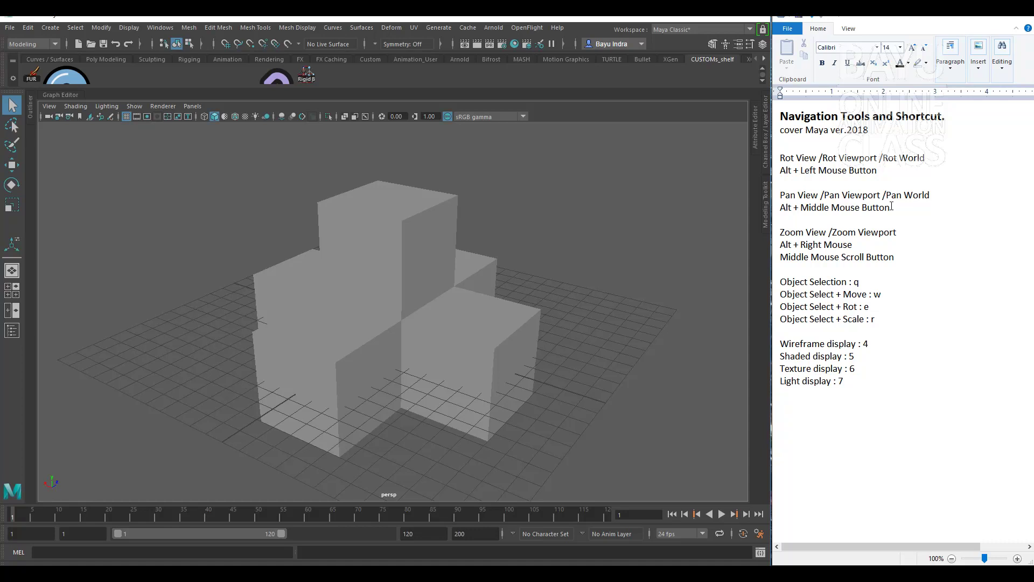
middle_click_drag(543, 311, 598, 287, "alt")
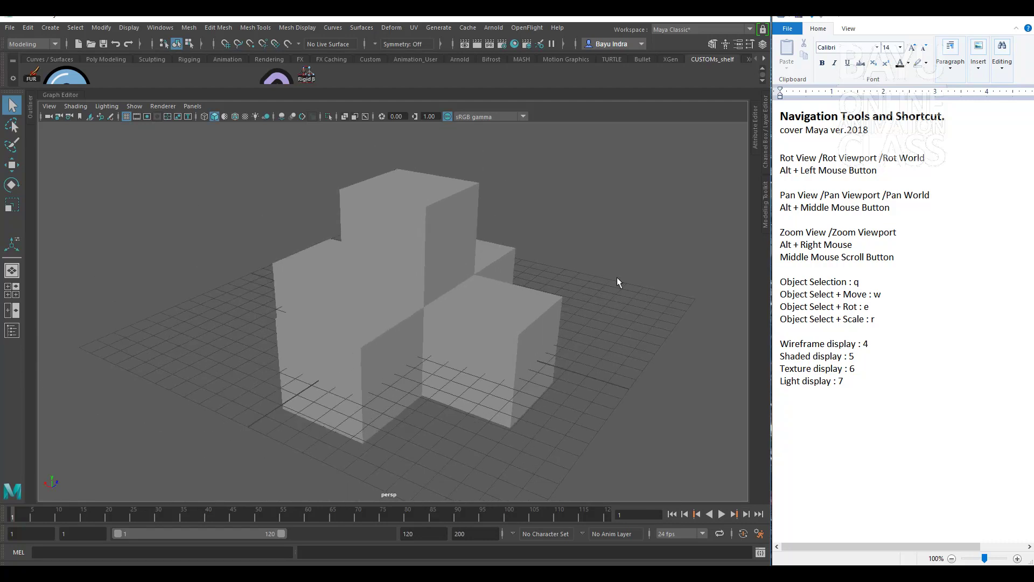
scroll(601, 289, "down", 2)
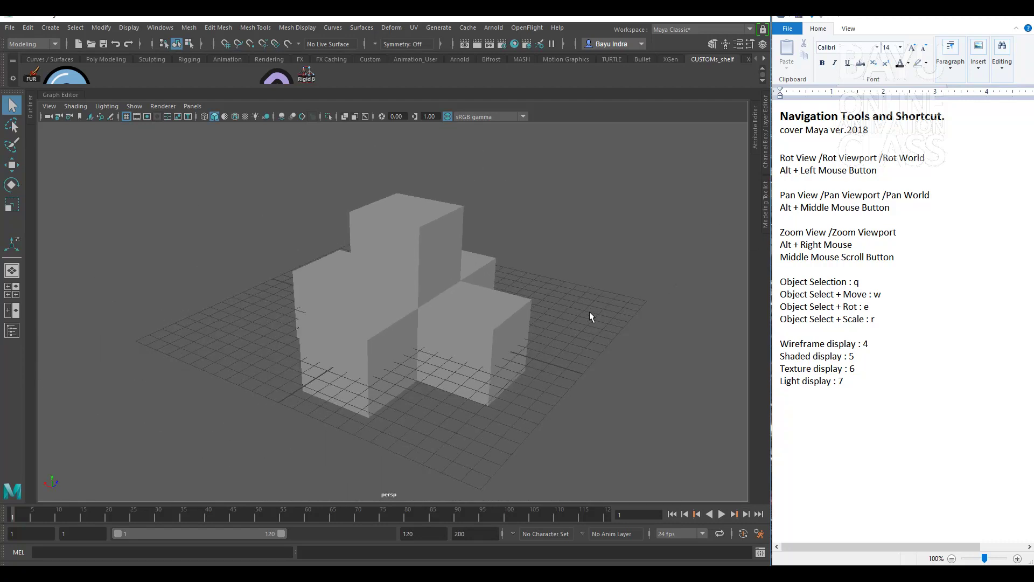
middle_click_drag(621, 311, 605, 319, "alt")
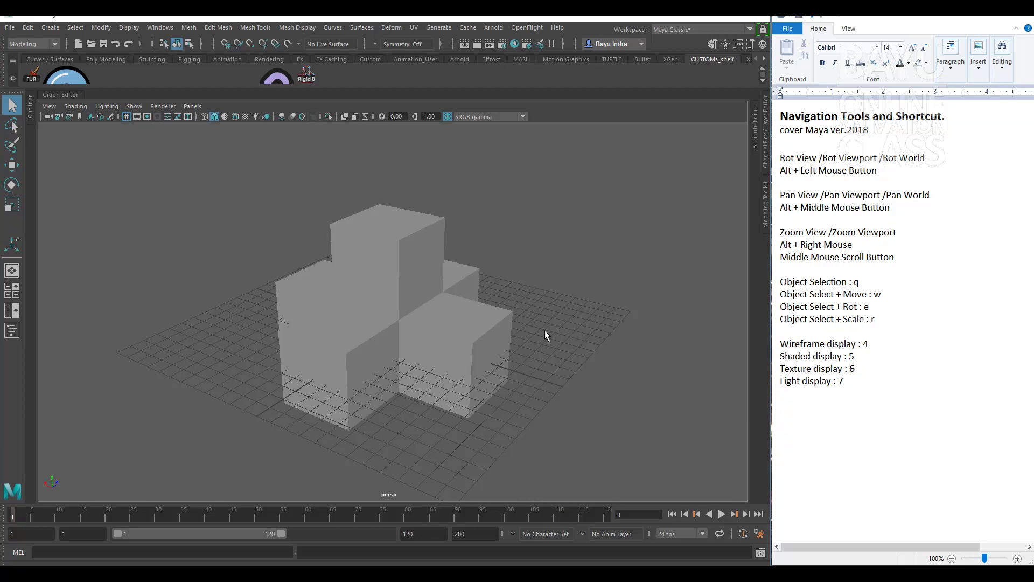
Step: Zoom the perspective view in and out on the cube model repeatedly, trying both zoom methods listed in the notes
right_click_drag(531, 312, 525, 349, "alt")
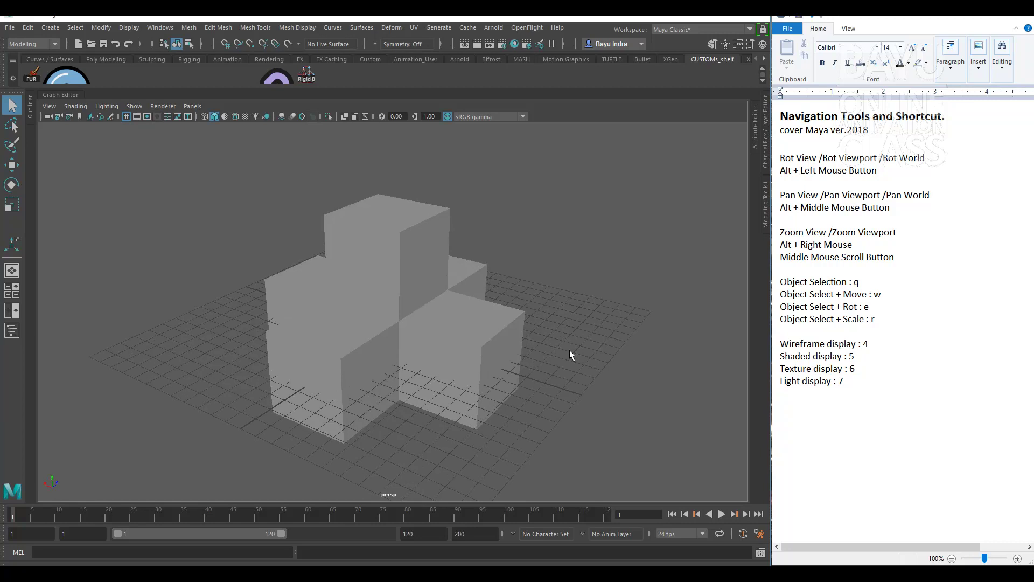
scroll(570, 350, "up", 3)
scroll(570, 350, "down", 3)
scroll(569, 350, "up", 5)
scroll(570, 350, "down", 5)
scroll(569, 350, "up", 3)
scroll(569, 350, "down", 3)
scroll(568, 350, "up", 1)
scroll(568, 350, "up", 1)
scroll(569, 350, "down", 2)
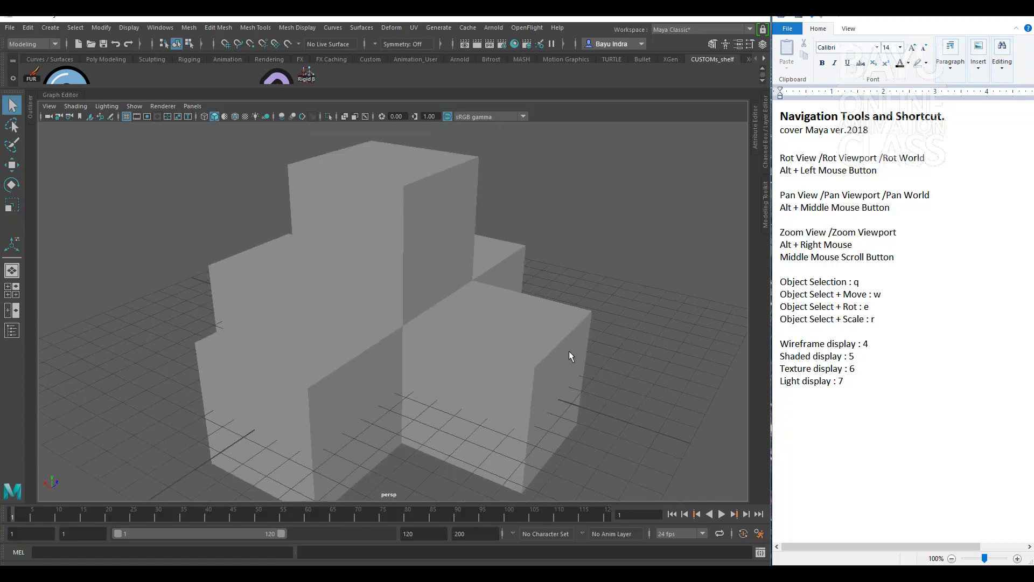
scroll(569, 351, "up", 2)
scroll(569, 351, "down", 1)
scroll(568, 350, "up", 2)
scroll(569, 350, "down", 2)
scroll(568, 350, "up", 1)
scroll(568, 351, "up", 1)
scroll(568, 350, "down", 4)
scroll(569, 351, "up", 1)
scroll(569, 351, "down", 1)
scroll(570, 351, "up", 2)
scroll(570, 351, "down", 1)
scroll(569, 351, "down", 1)
scroll(569, 351, "up", 1)
scroll(569, 351, "down", 2)
scroll(569, 351, "up", 3)
scroll(569, 352, "down", 5)
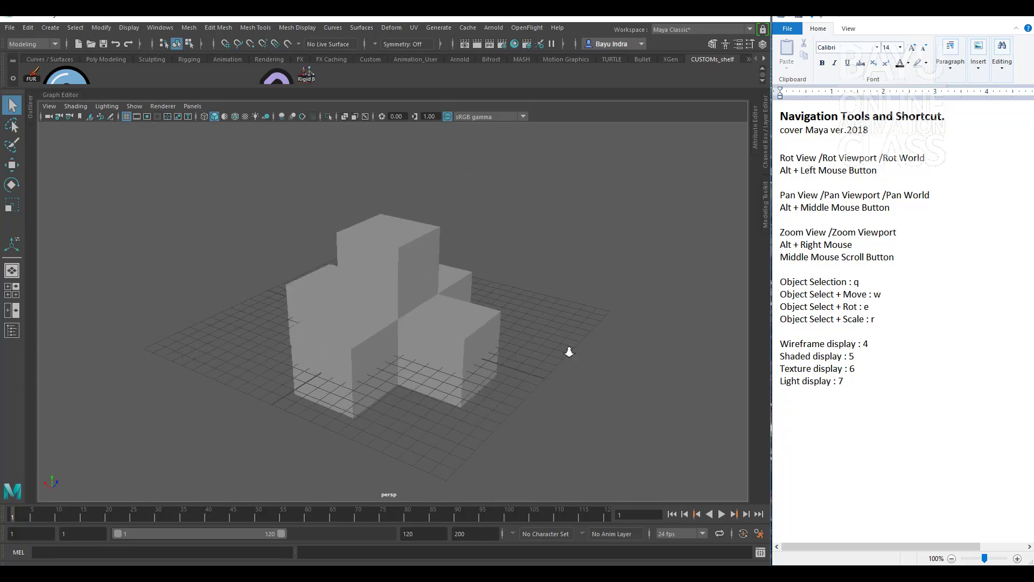
scroll(568, 351, "up", 2)
scroll(569, 351, "down", 1)
scroll(568, 352, "up", 1)
scroll(568, 351, "up", 2)
scroll(569, 351, "down", 1)
scroll(569, 352, "up", 1)
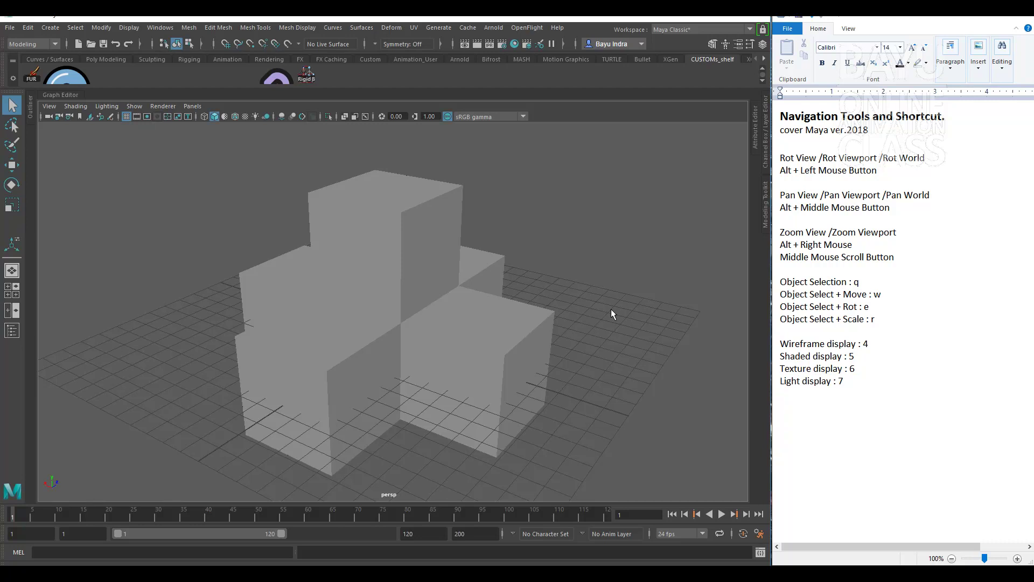
Step: Select the cube model with a selection box and deselect it, and repeat by picking it directly
left_click_drag(593, 282, 520, 380)
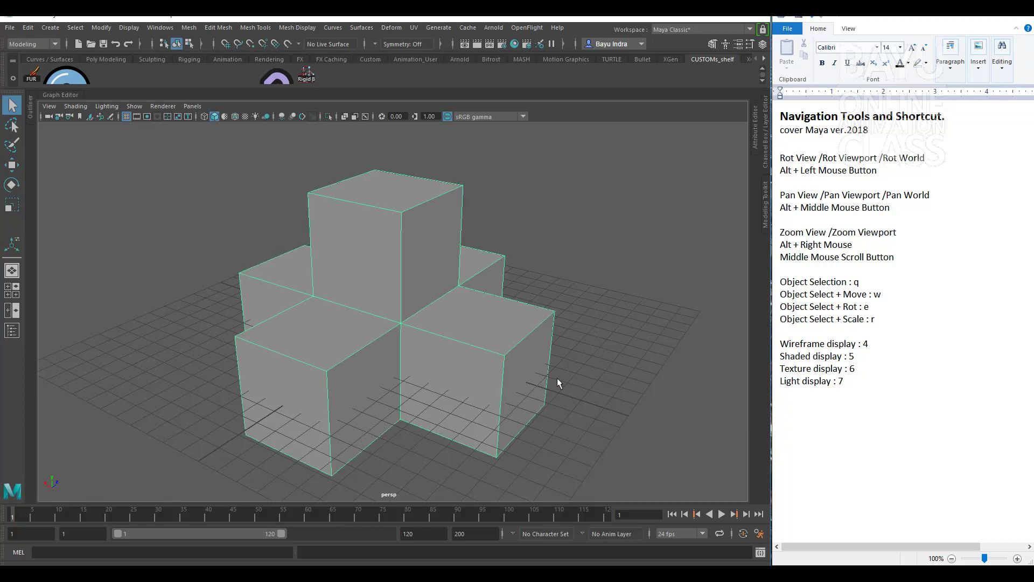
left_click(673, 235)
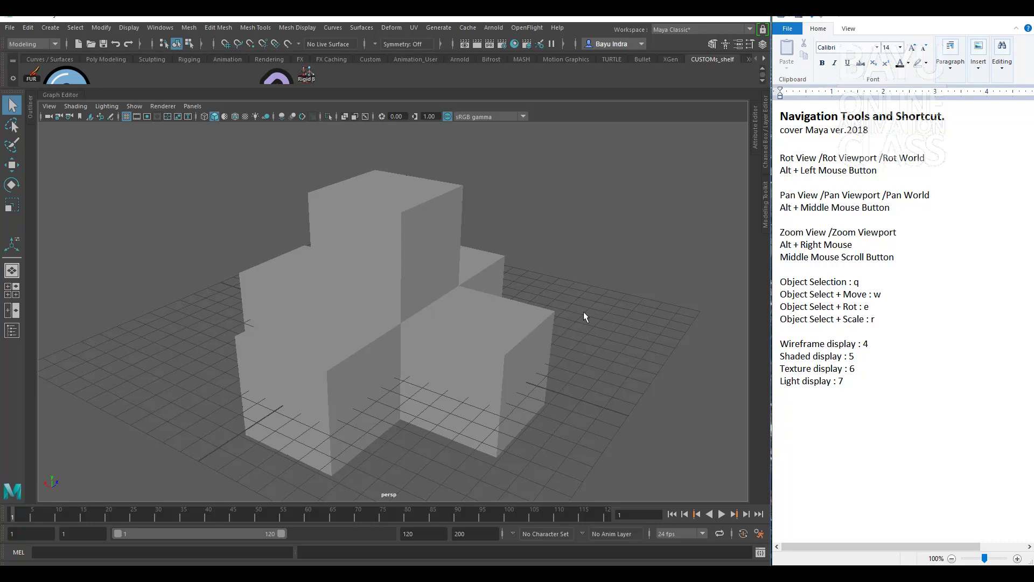
left_click(419, 295)
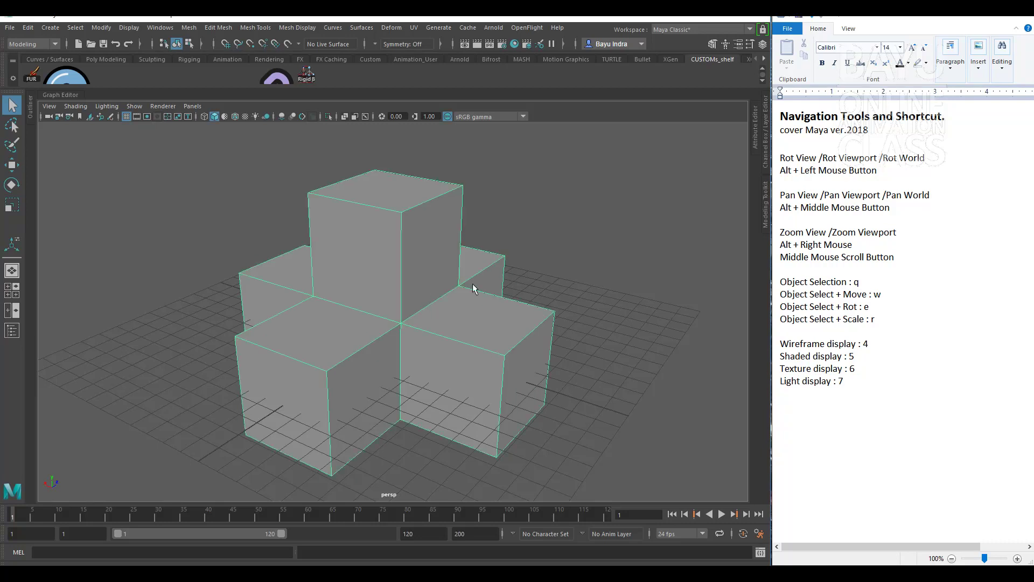
left_click(650, 377)
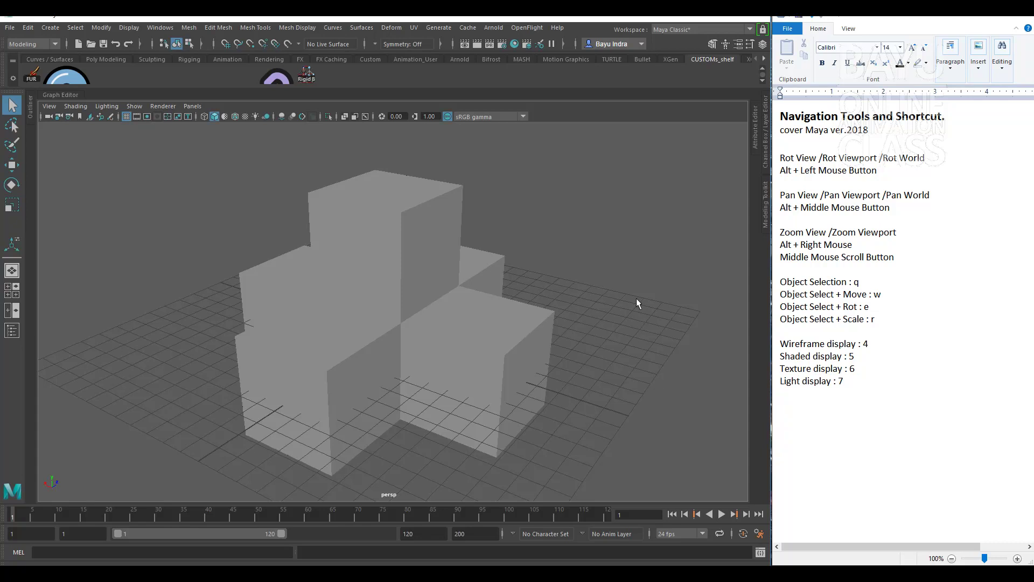
Step: Select the cube model with the Move tool, try moving it along Z and across the XZ plane, and undo the move
key("w")
left_click_drag(603, 263, 542, 396)
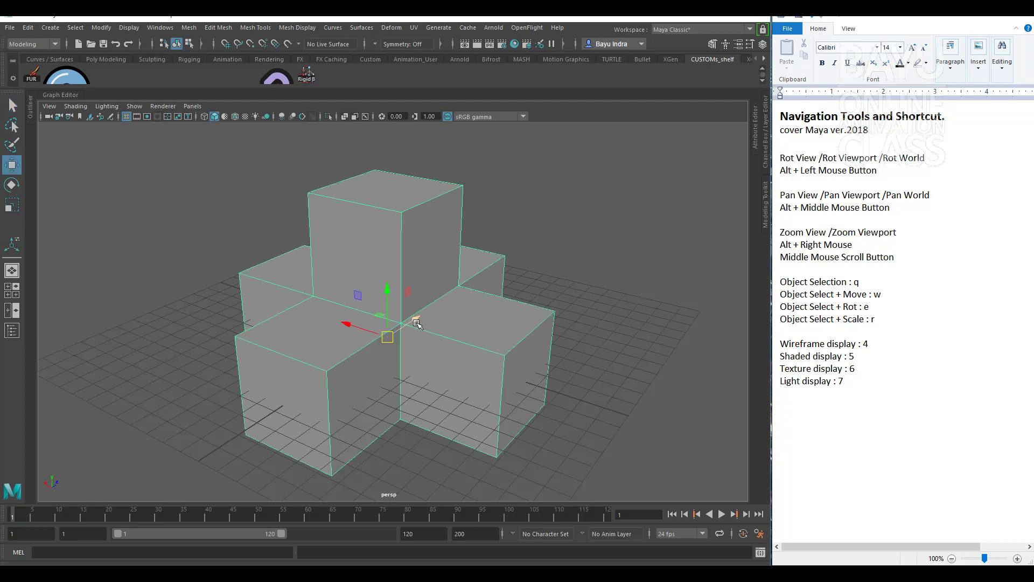
left_click_drag(616, 378, 487, 431, "alt")
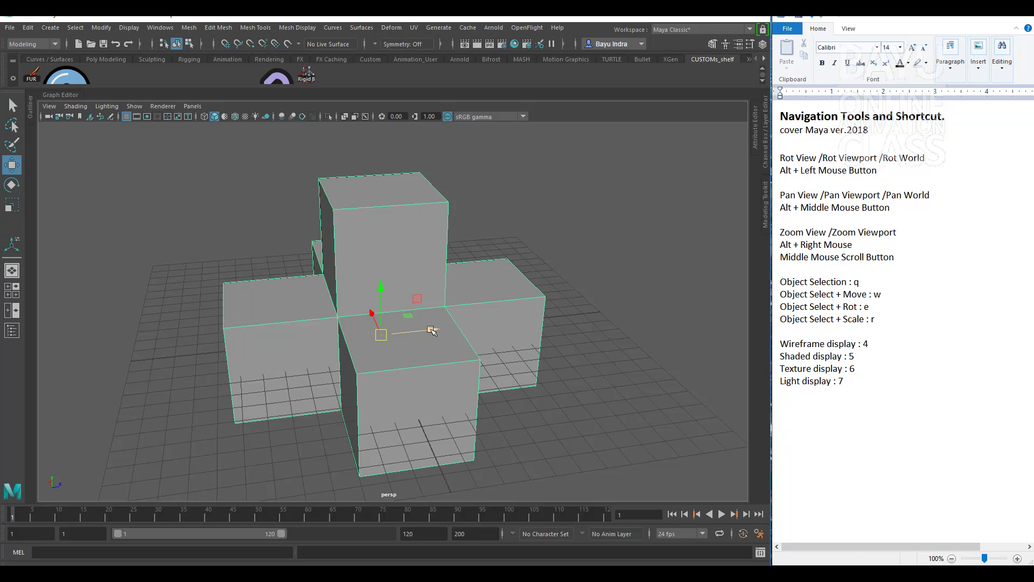
left_click_drag(432, 331, 473, 355)
left_click_drag(576, 399, 512, 412, "alt")
left_click_drag(450, 352, 488, 343)
key("ctrl+z")
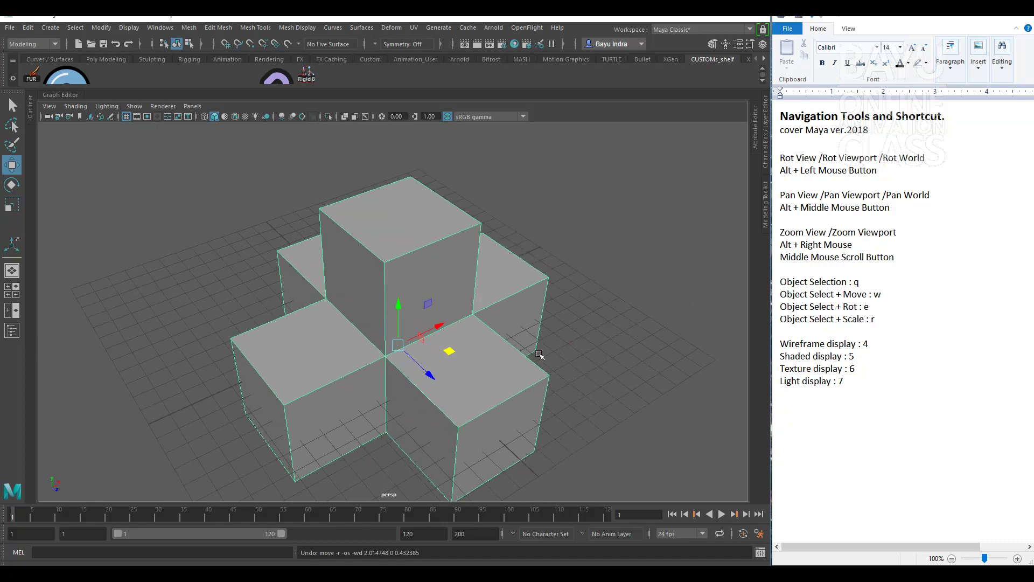
Step: Try moving the cube model freely from the Move manipulator's centre handle and undo it
left_click_drag(410, 422, 478, 418, "alt")
left_click_drag(397, 353, 391, 384, "alt")
left_click_drag(374, 328, 430, 331)
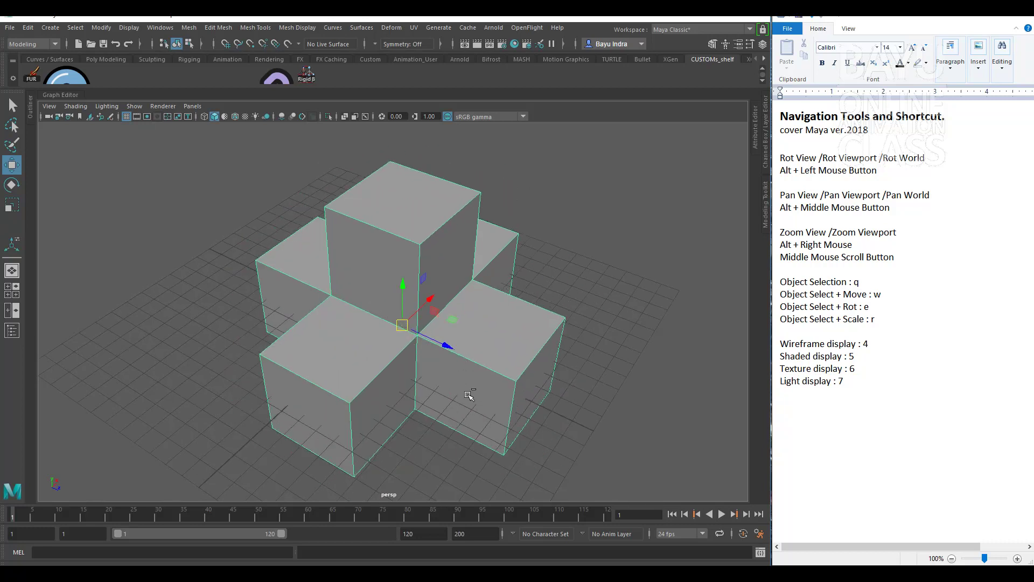
key("ctrl+z")
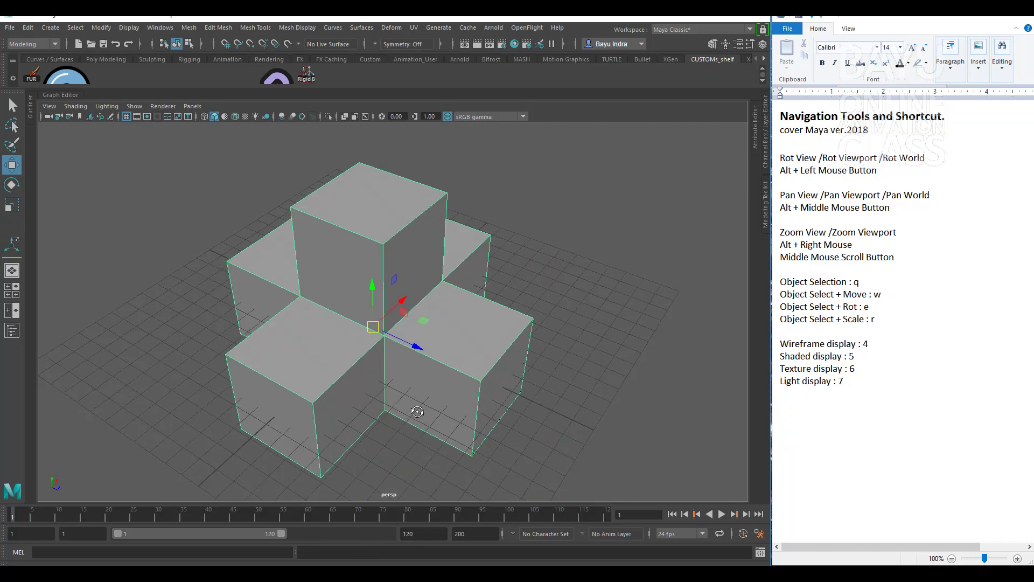
left_click_drag(416, 416, 420, 408, "alt")
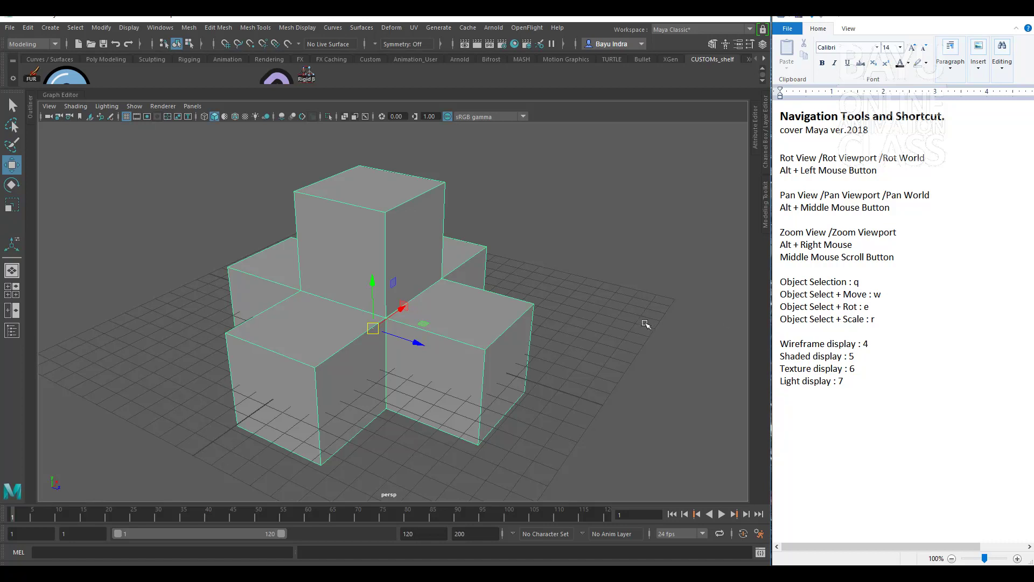
Step: Try the Rotate tool on the cube model, about the X axis and freely, undoing each rotation
key("e")
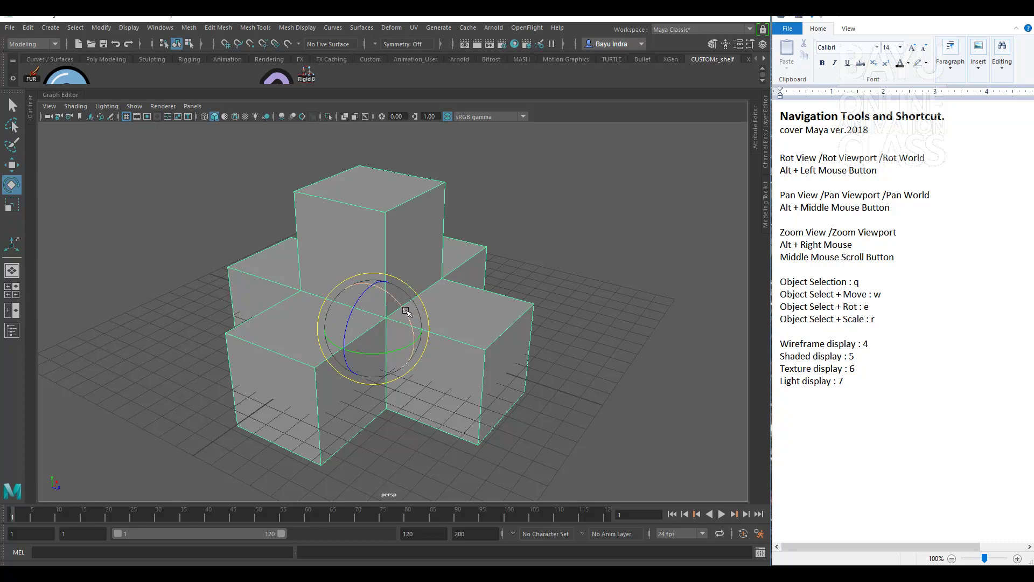
mouse_move(405, 309)
left_mouse_down()
mouse_move(394, 301)
mouse_move(406, 320)
mouse_move(393, 310)
left_mouse_up()
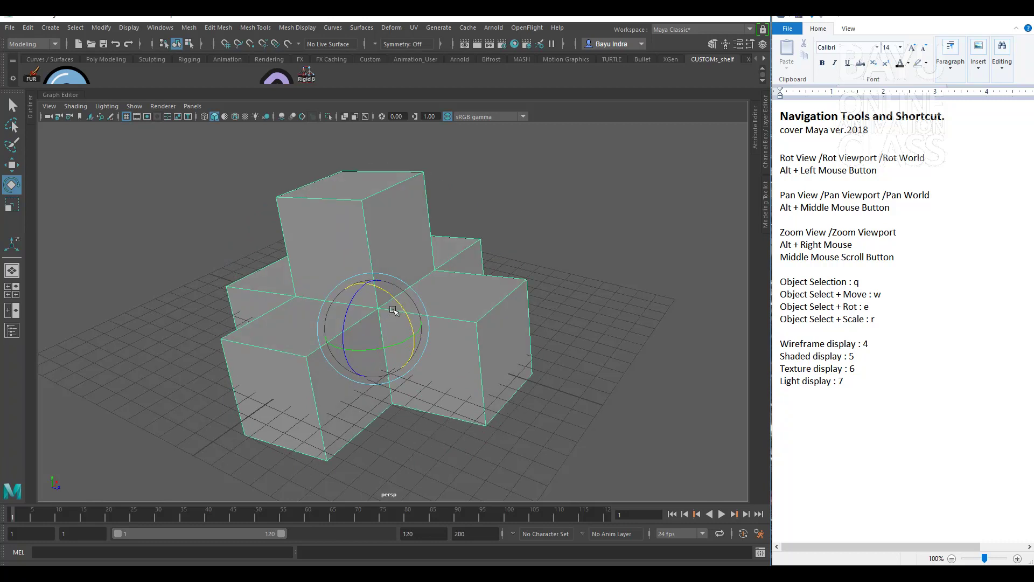
key("ctrl+z")
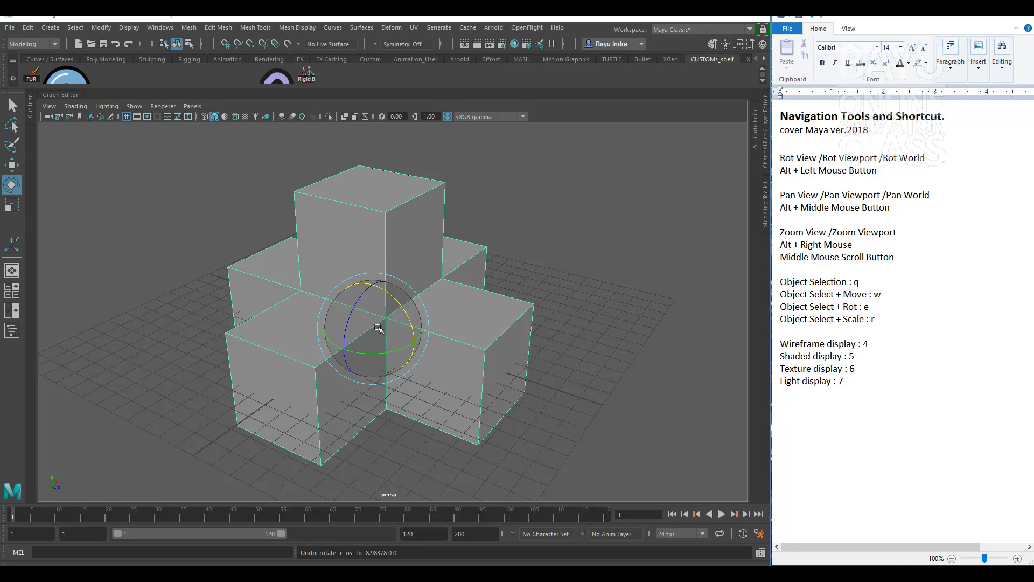
mouse_move(379, 328)
left_mouse_down()
mouse_move(387, 316)
mouse_move(368, 335)
mouse_move(377, 322)
left_mouse_up()
key("ctrl+z")
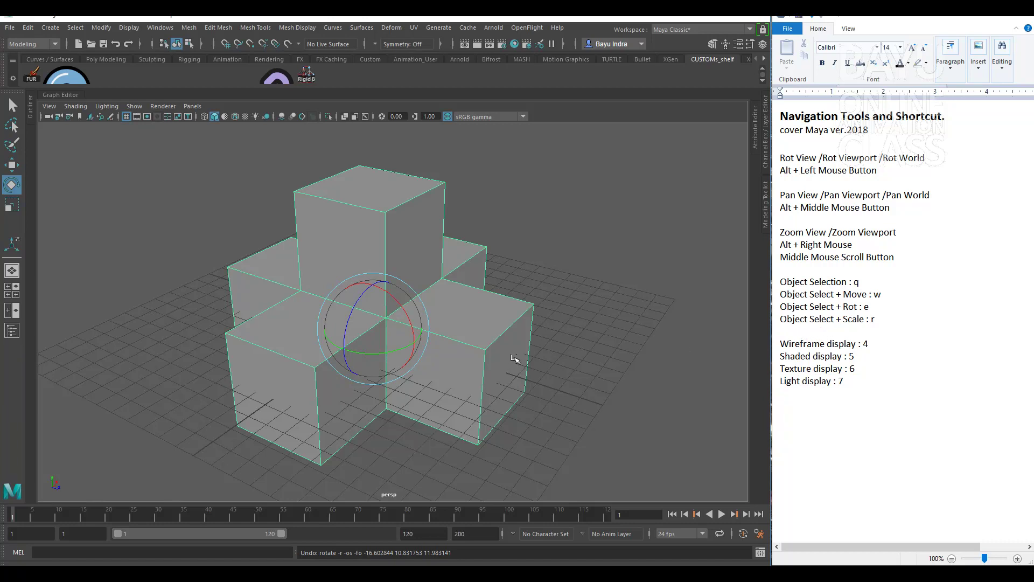
Step: Try the Scale tool on the cube model, along the Z axis and uniformly, undoing each scaling
key("r")
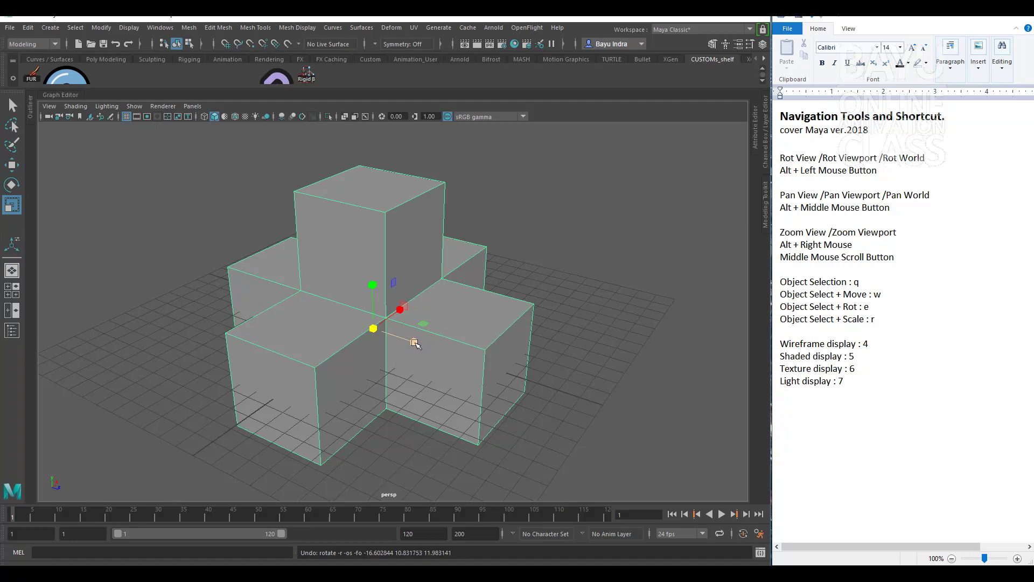
mouse_move(415, 343)
left_mouse_down()
mouse_move(431, 351)
mouse_move(396, 343)
mouse_move(428, 357)
left_mouse_up()
key("ctrl+z")
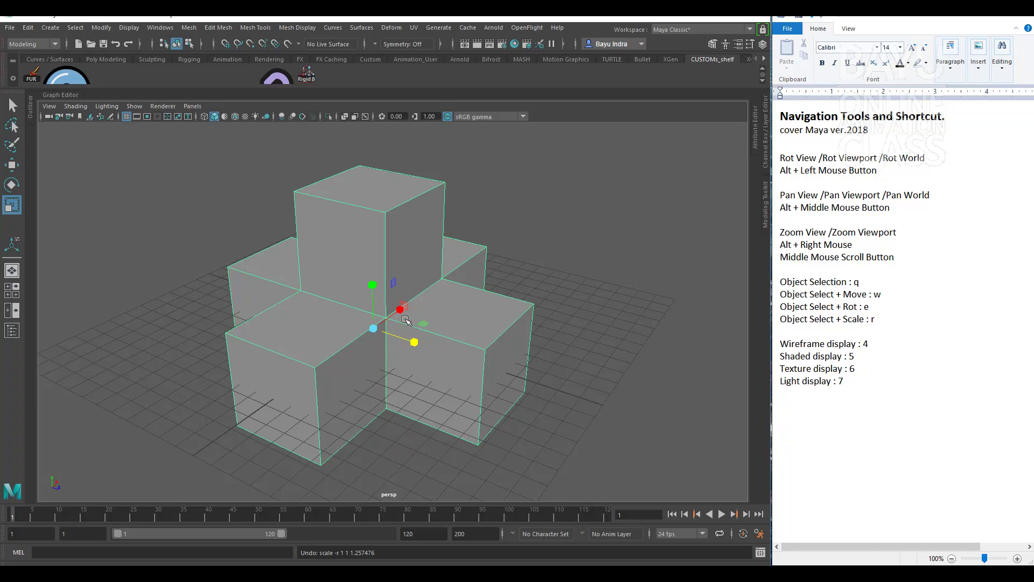
left_click_drag(426, 325, 405, 350)
key("ctrl+z")
key("ctrl+z")
left_click(773, 350)
left_click(836, 400)
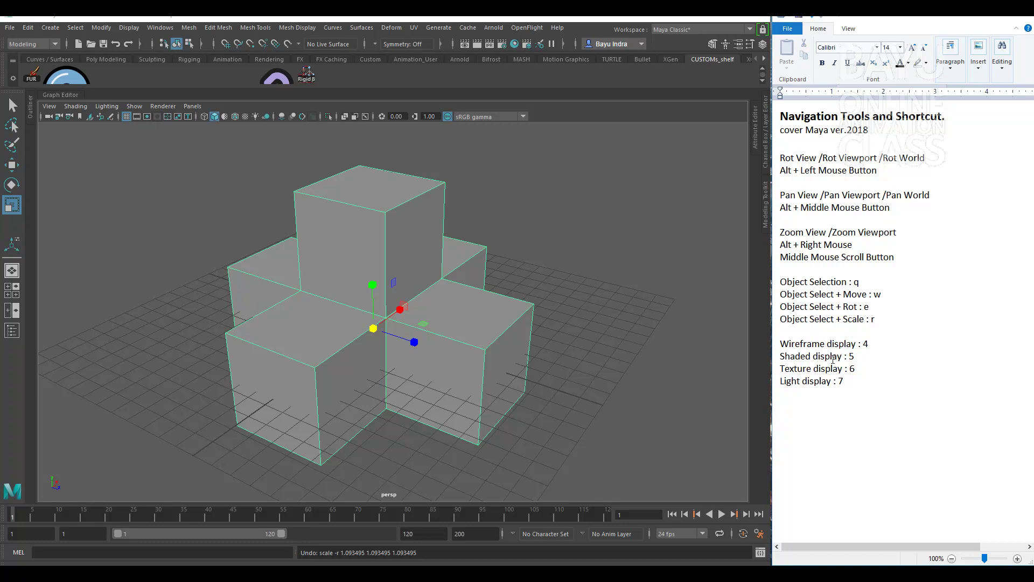
type("q")
Step: Deselect and reselect the cube model in the viewport, and switch to the Select tool
left_click(578, 421)
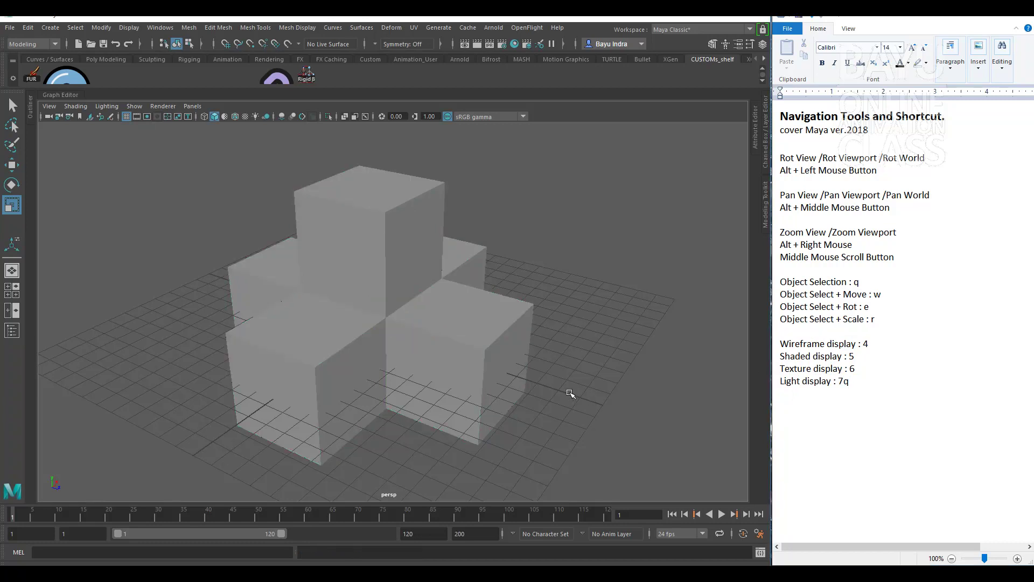
left_click(467, 421)
key("q")
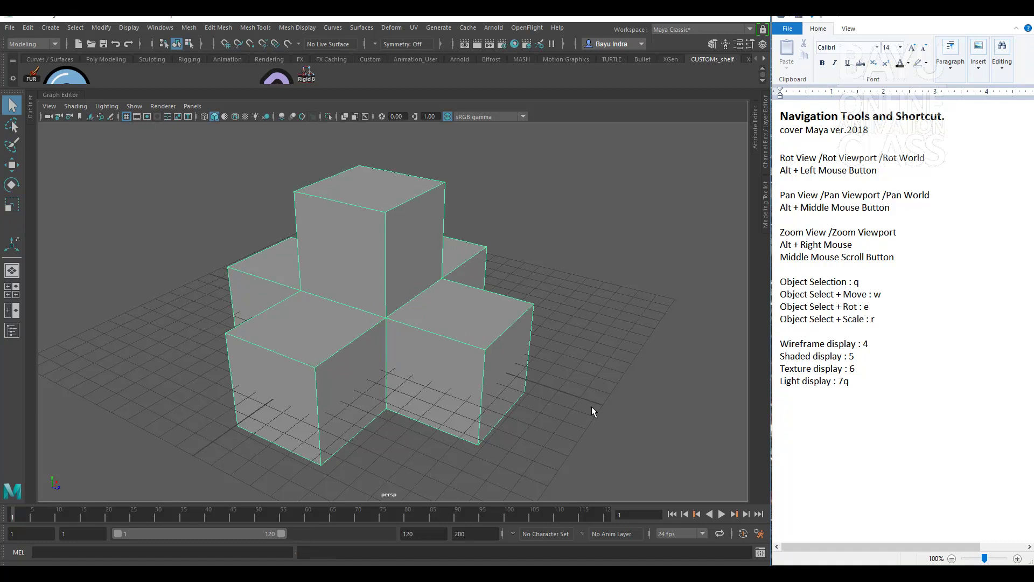
Step: Cycle the perspective view through wireframe, shaded and textured display, ending in light display on the cube model
key("4")
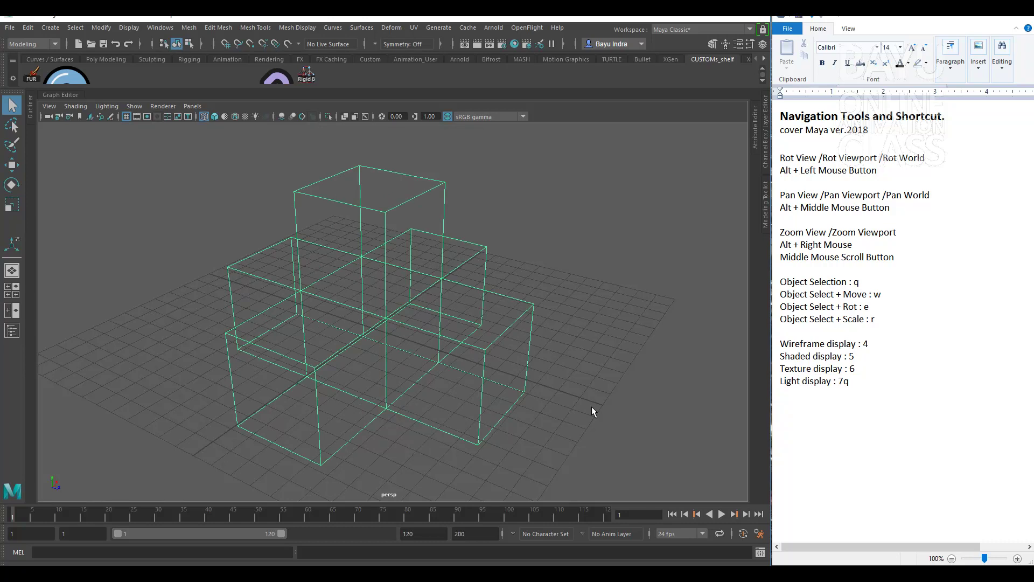
key("5")
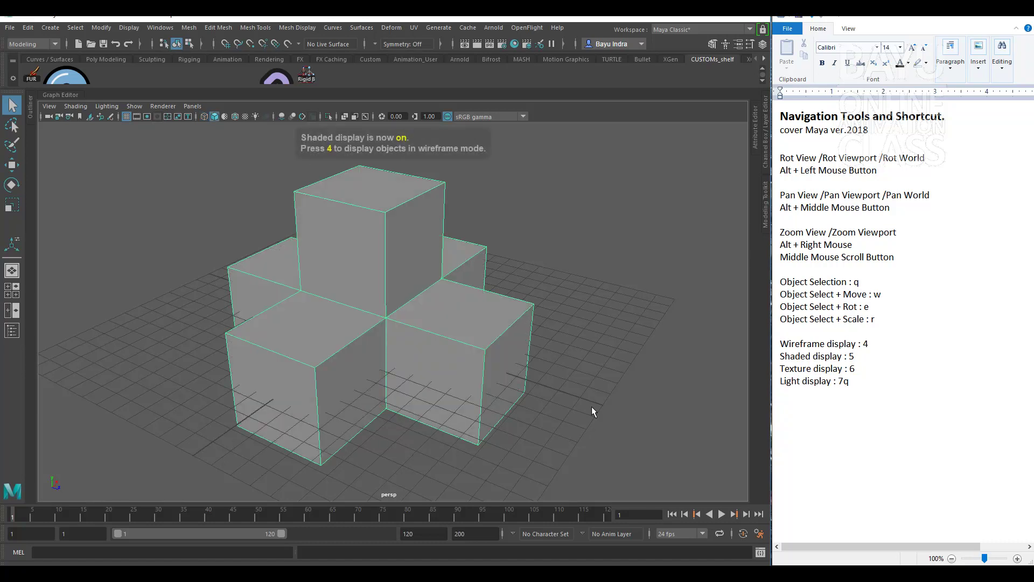
key("6")
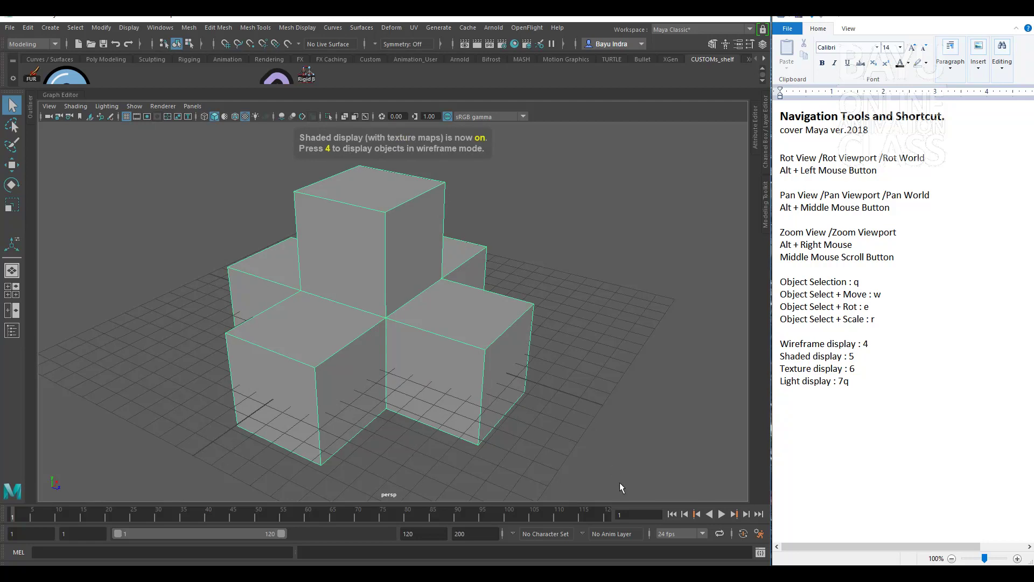
mouse_move(571, 441)
left_mouse_down("alt")
mouse_move(561, 446)
mouse_move(579, 444)
left_mouse_up("alt")
middle_click_drag(560, 428, 568, 433, "alt")
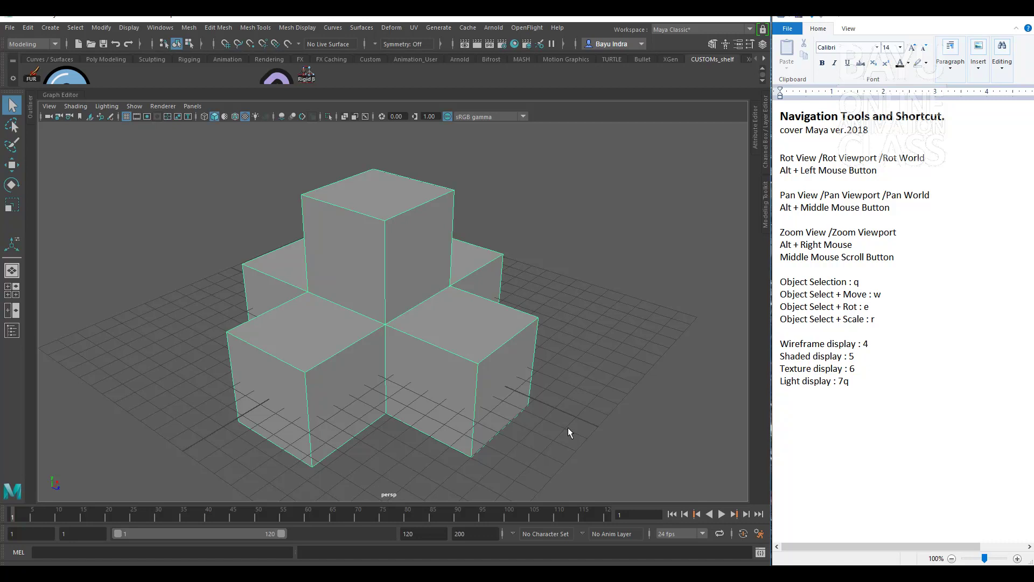
key("7")
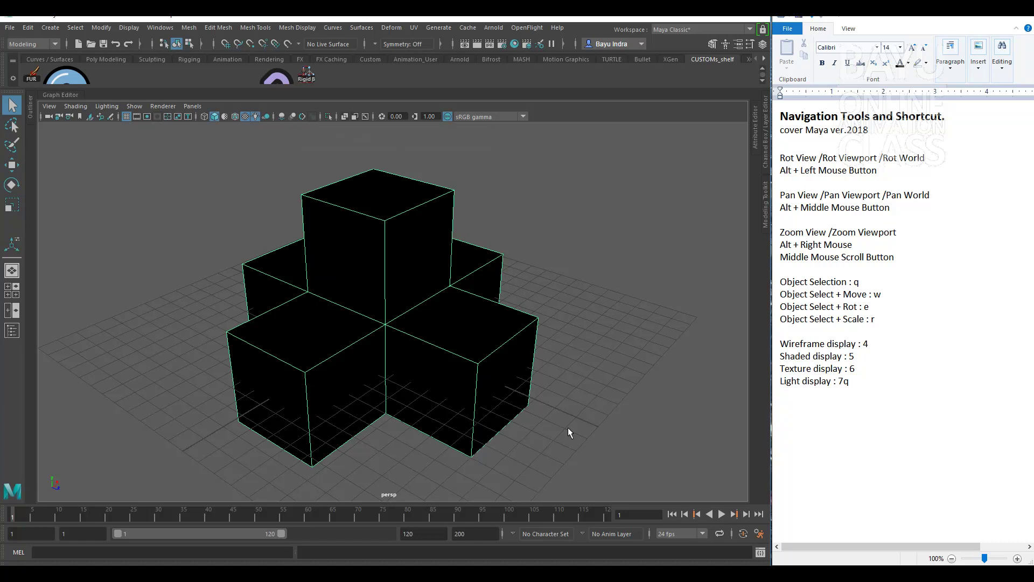
left_click_drag(536, 438, 517, 433, "alt")
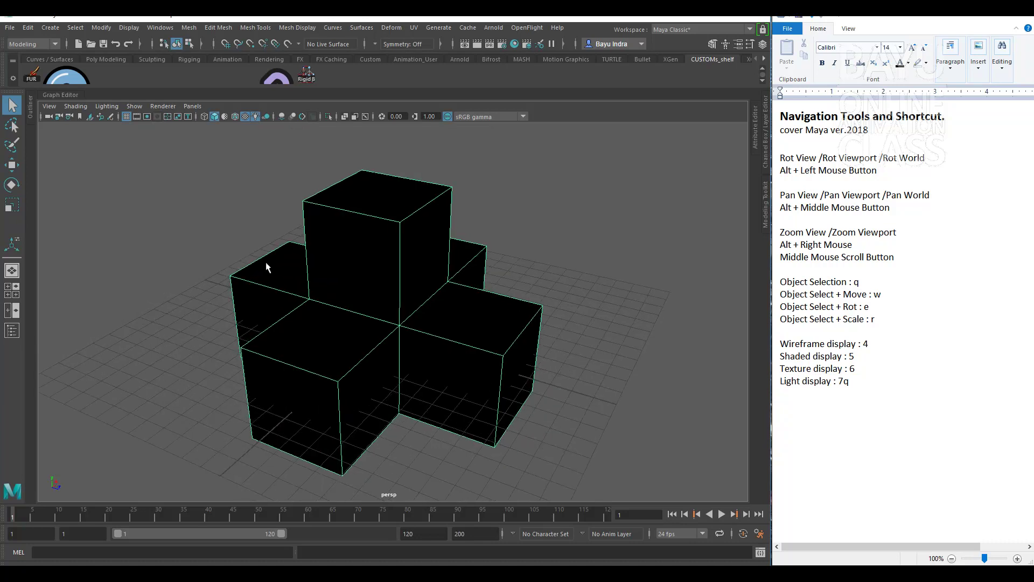
Step: Create a point light and move it out beside the cube model so it lights the faces in light display
left_click(51, 28)
mouse_move(112, 85)
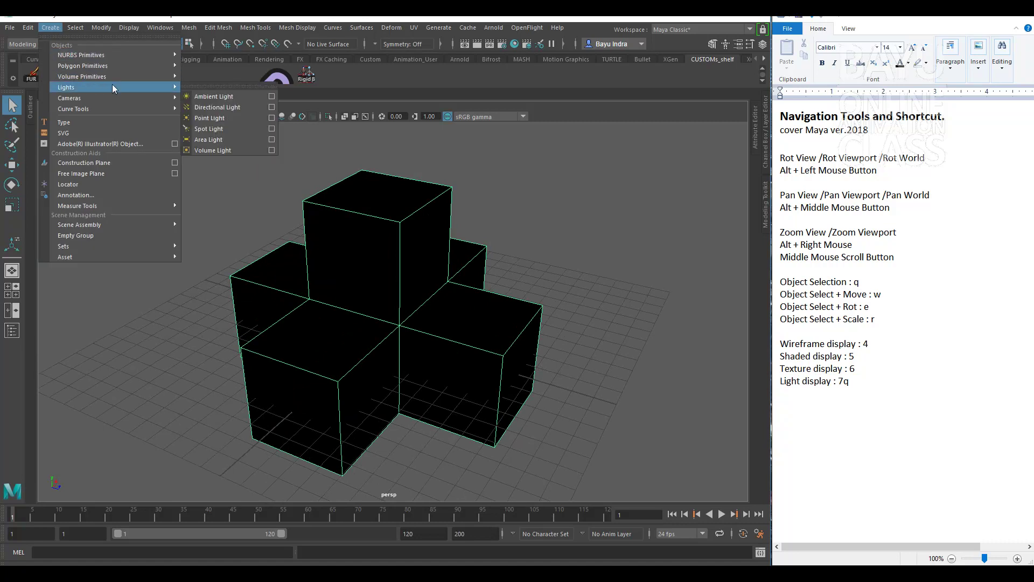
left_click(240, 118)
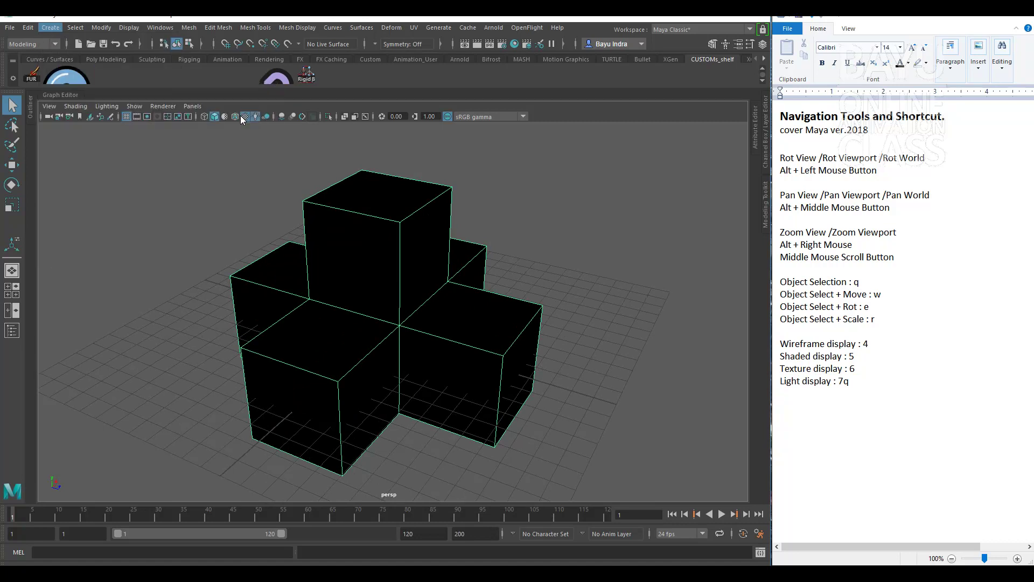
key("w")
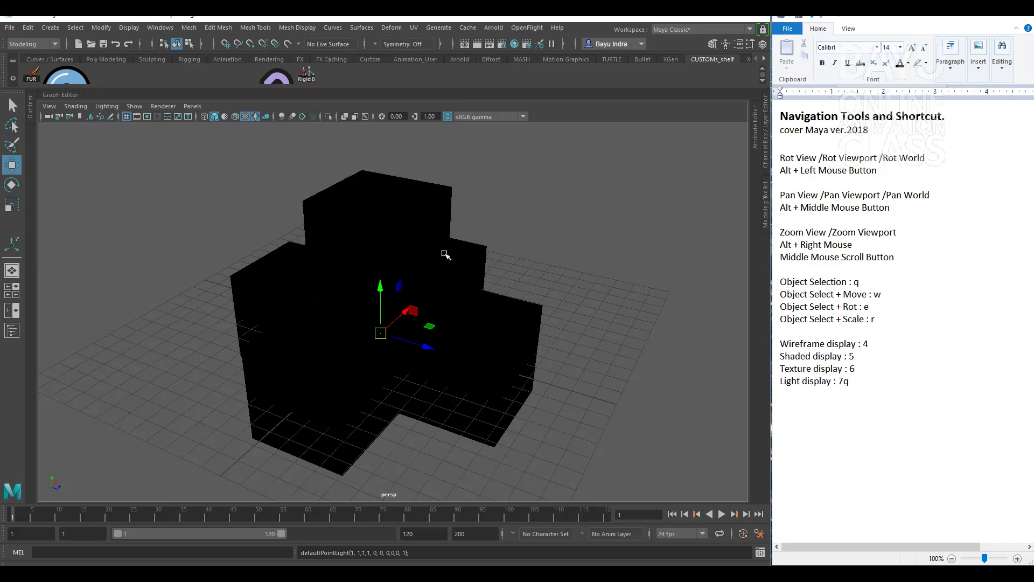
left_click_drag(439, 337, 613, 253, "alt")
key("7")
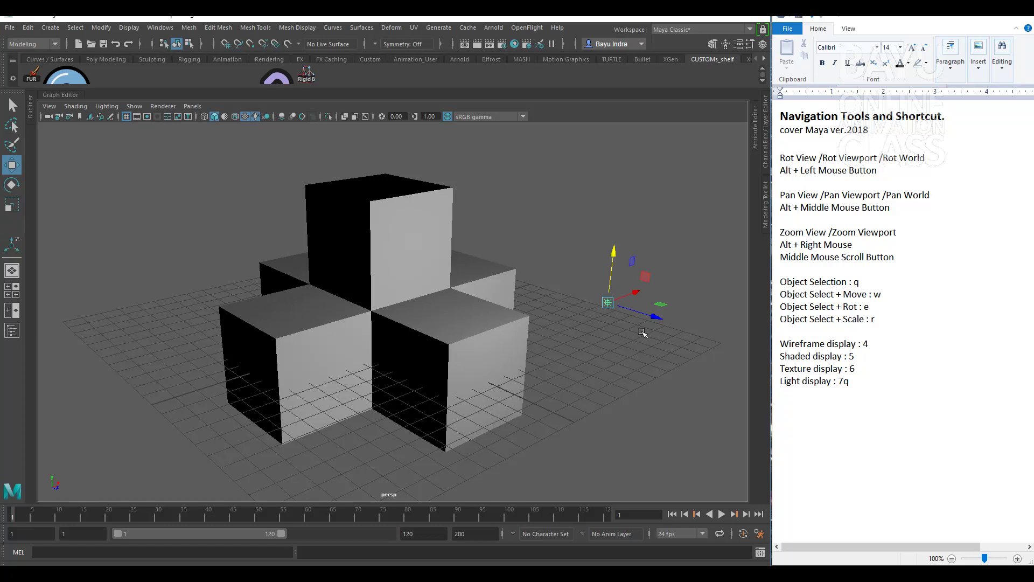
Step: Remove the point light and return the viewport to shaded display with wireframe on shaded enabled
left_click(642, 332)
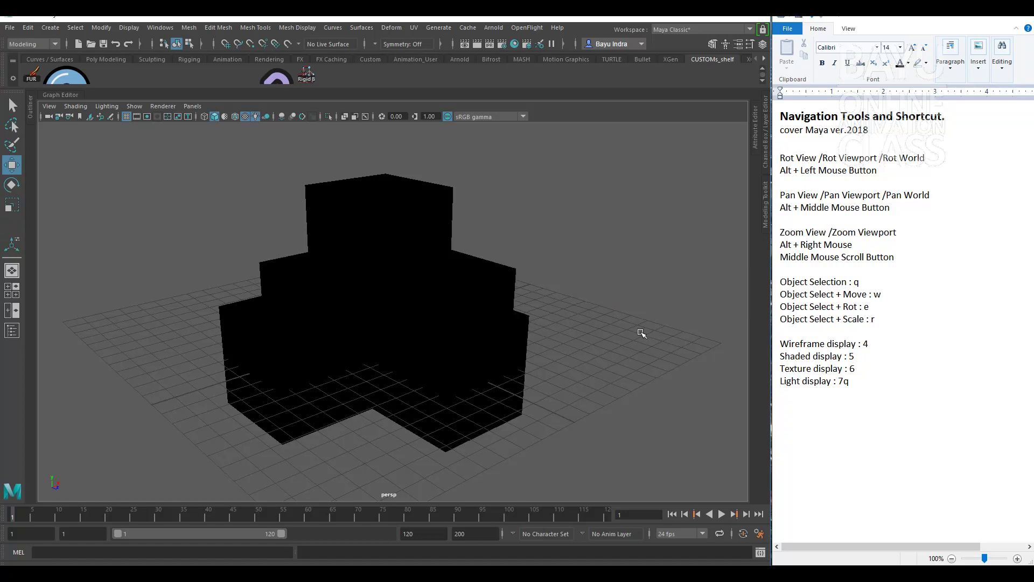
key("5")
mouse_move(456, 397)
left_mouse_down("alt")
mouse_move(565, 354)
mouse_move(641, 363)
left_mouse_up("alt")
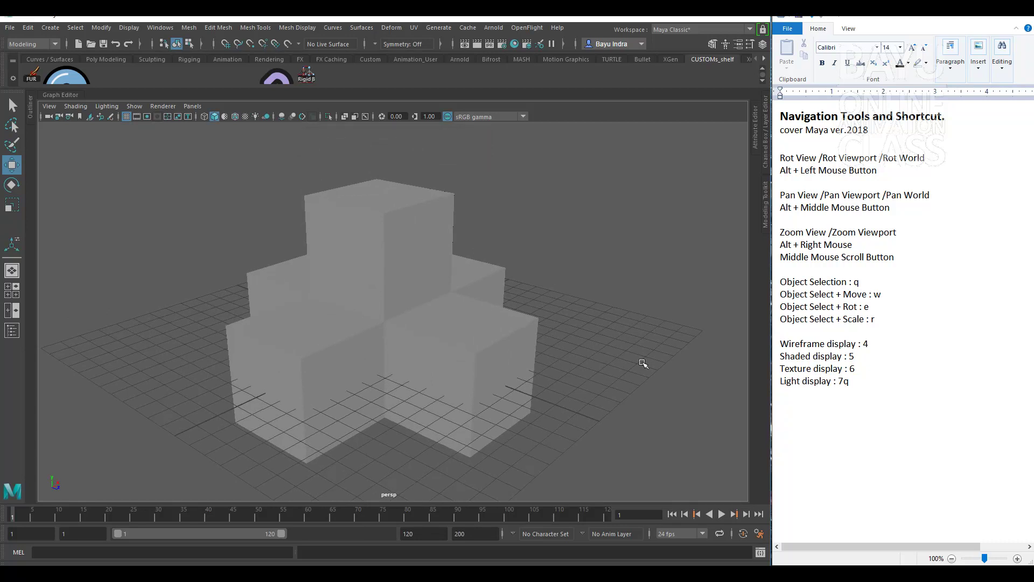
key("5")
left_click(236, 117)
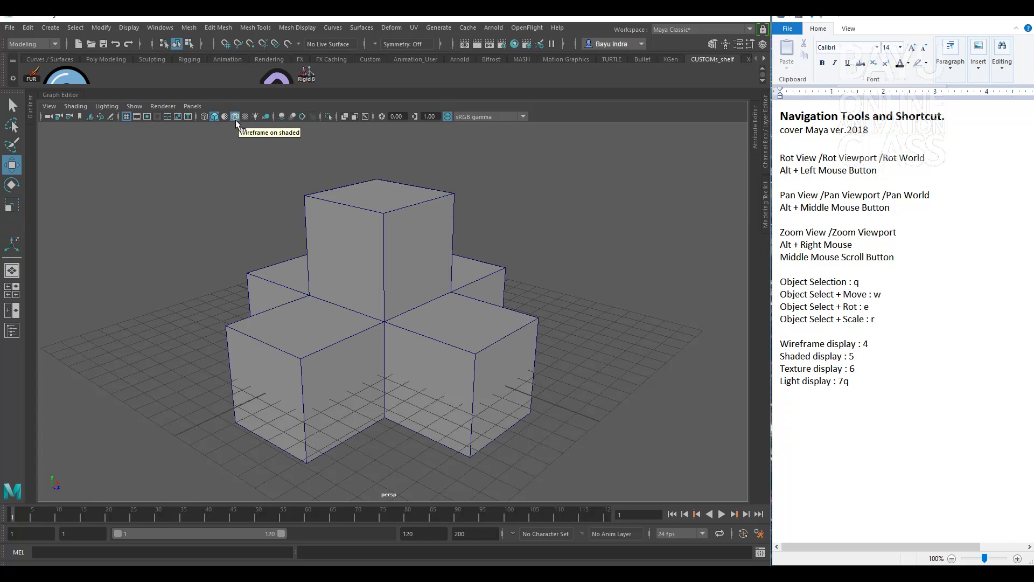